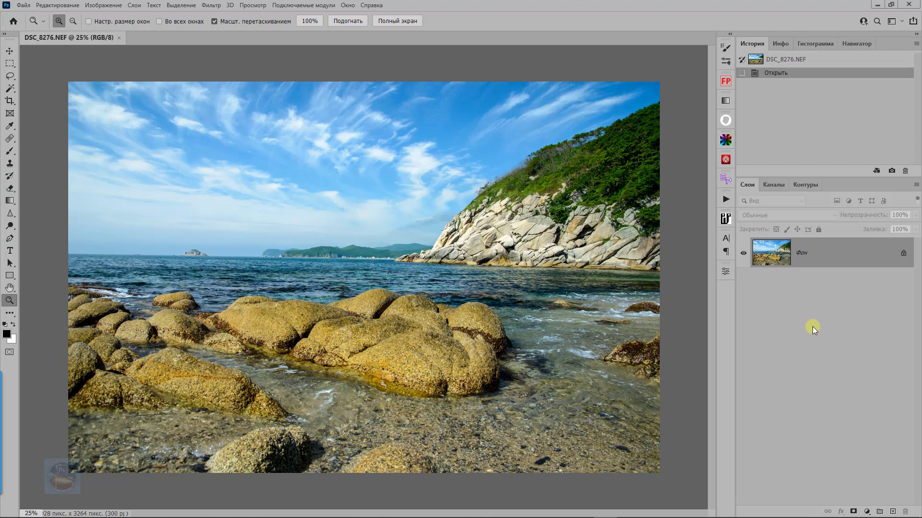
- Duplicate the background three times and rename the first two copies КК and УР
{"action": "key", "text": "ctrl+j"}
{"action": "key", "text": "ctrl+j"}
{"action": "key", "text": "ctrl+j"}
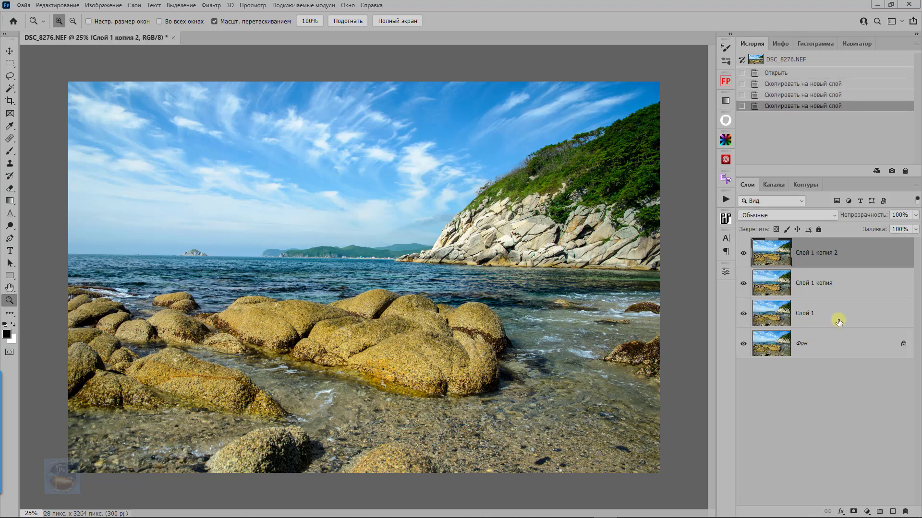
{"action": "double_click", "coordinate": [808, 313]}
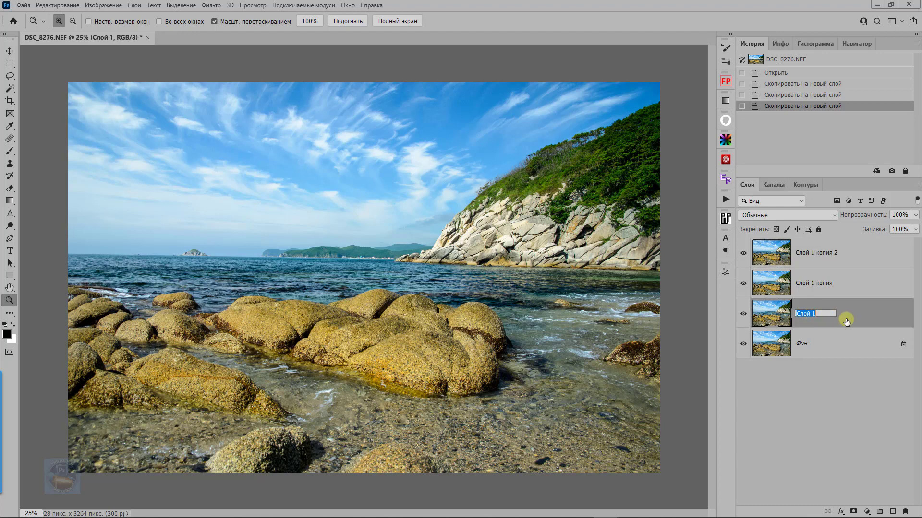
{"action": "type", "text": "КК"}
{"action": "key", "text": "Return"}
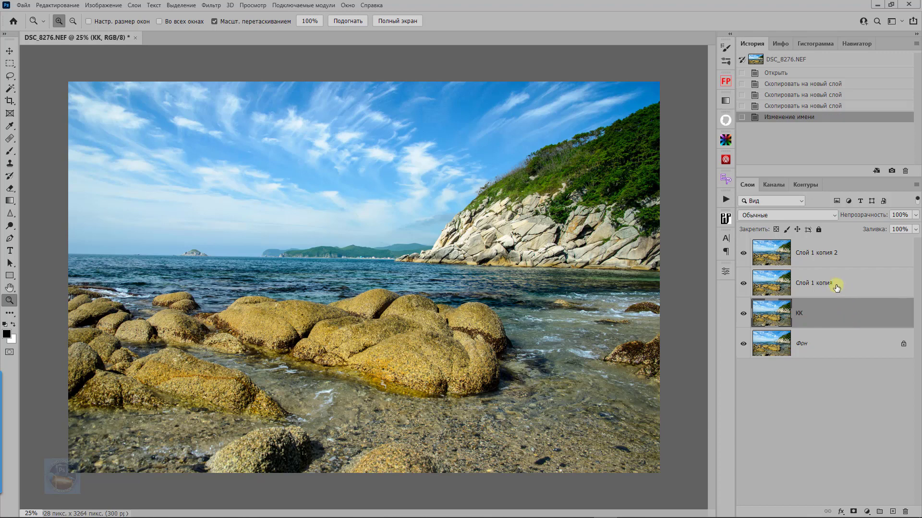
{"action": "double_click", "coordinate": [825, 282]}
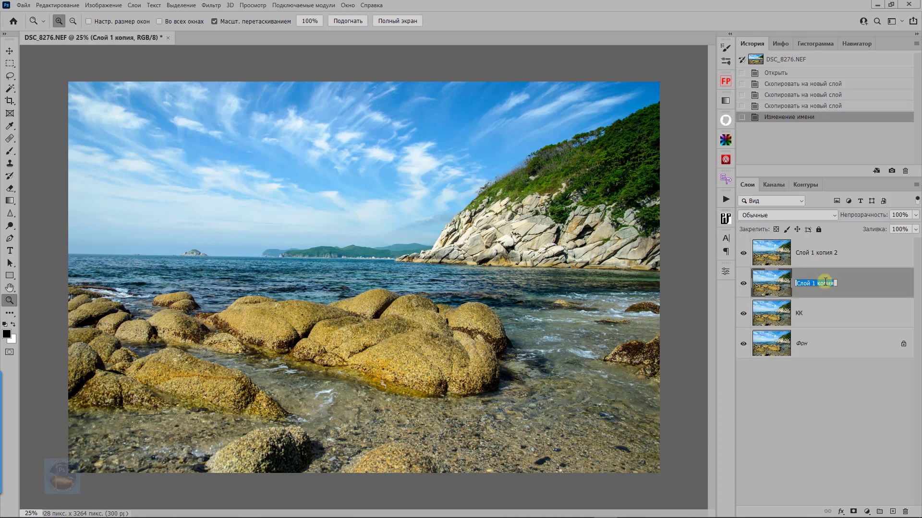
{"action": "type", "text": "УР"}
{"action": "key", "text": "Return"}
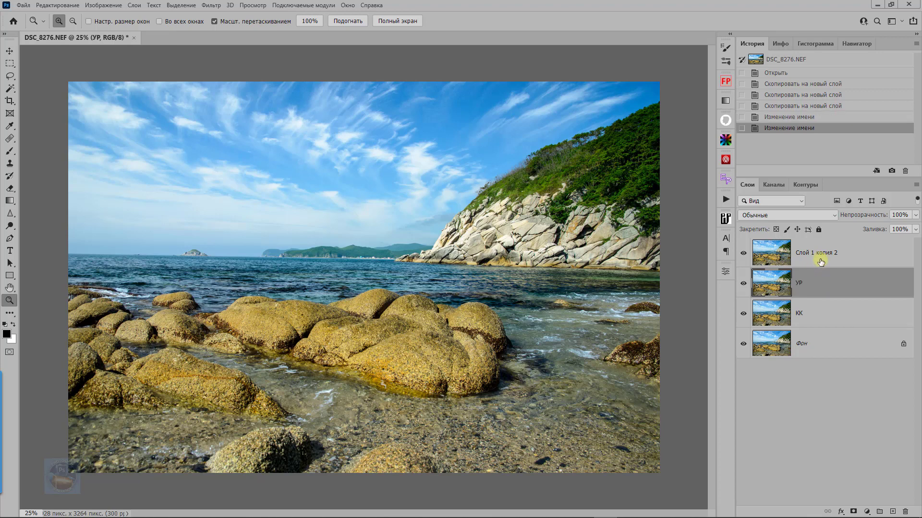
- Rename the third copy КР, then hide the КР and УР layers
{"action": "double_click", "coordinate": [819, 253]}
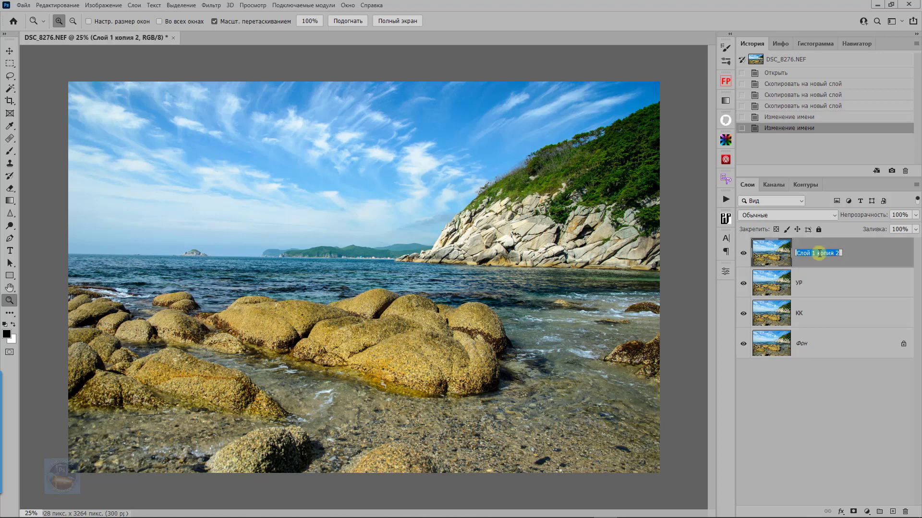
{"action": "type", "text": "КР"}
{"action": "key", "text": "Return"}
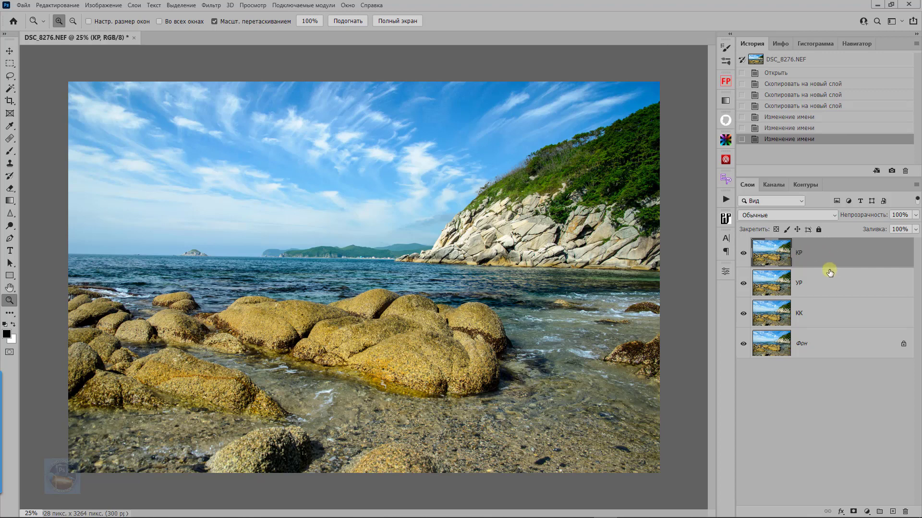
{"action": "left_click", "coordinate": [743, 253]}
{"action": "left_click", "coordinate": [743, 283]}
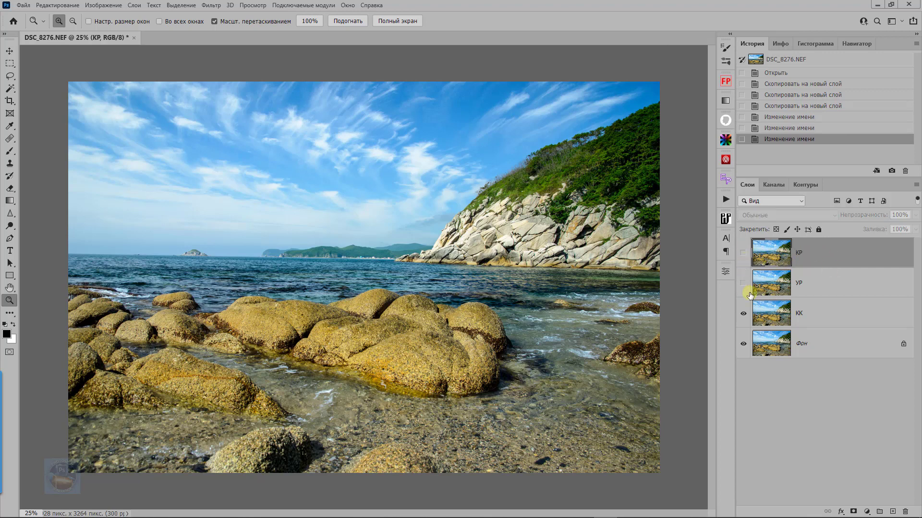
- Open Краевой контраст on layer КК, zoomed to 50% on the cliff and rocks
{"action": "left_click", "coordinate": [821, 313]}
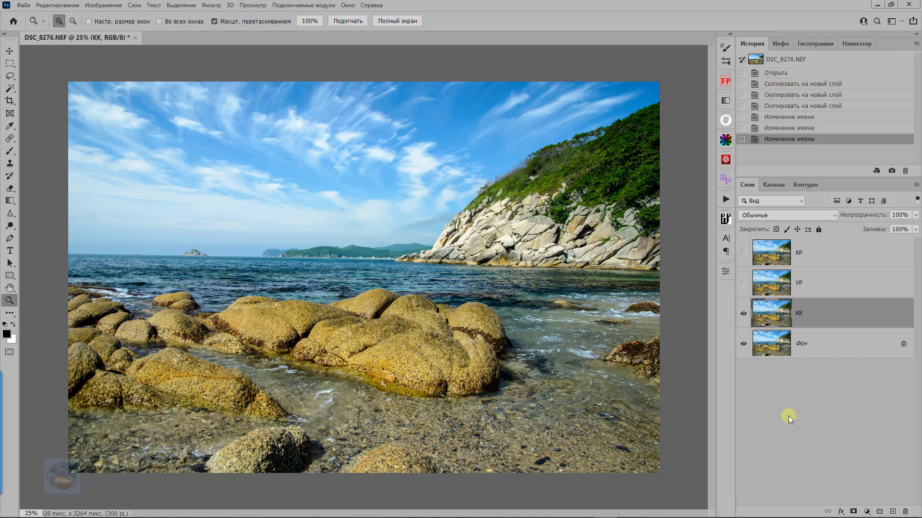
{"action": "left_click", "coordinate": [211, 5]}
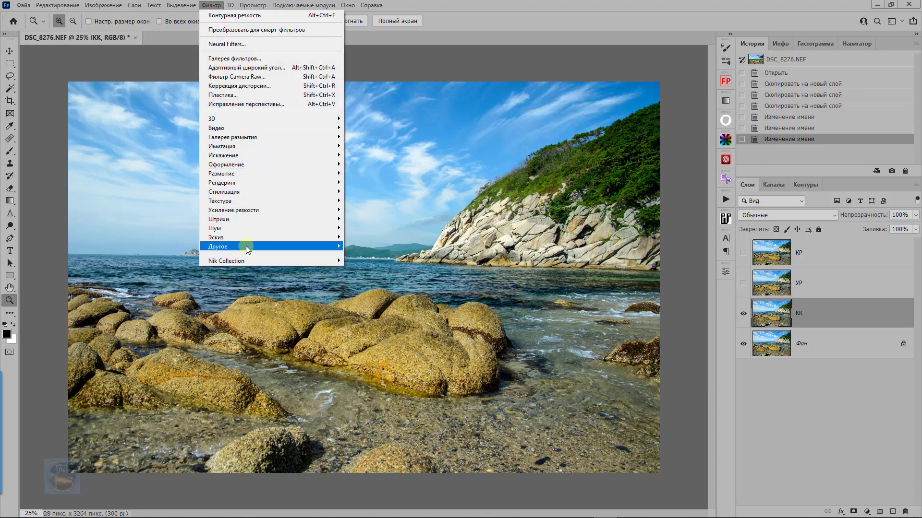
{"action": "mouse_move", "coordinate": [270, 246]}
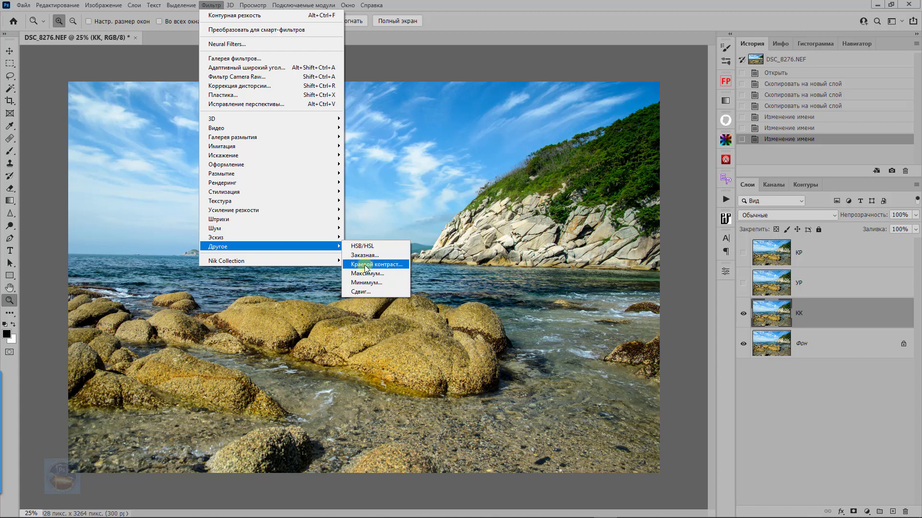
{"action": "left_click", "coordinate": [376, 267]}
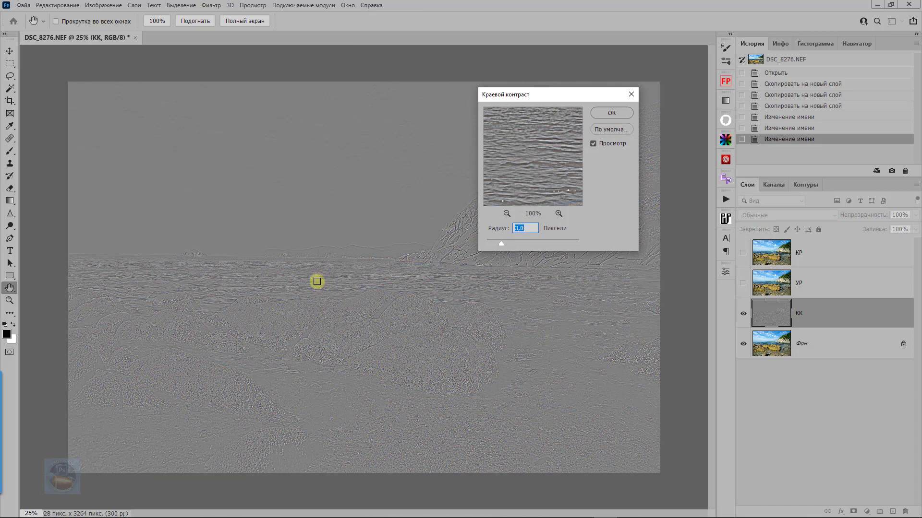
{"action": "left_click", "coordinate": [317, 282], "text": "ctrl"}
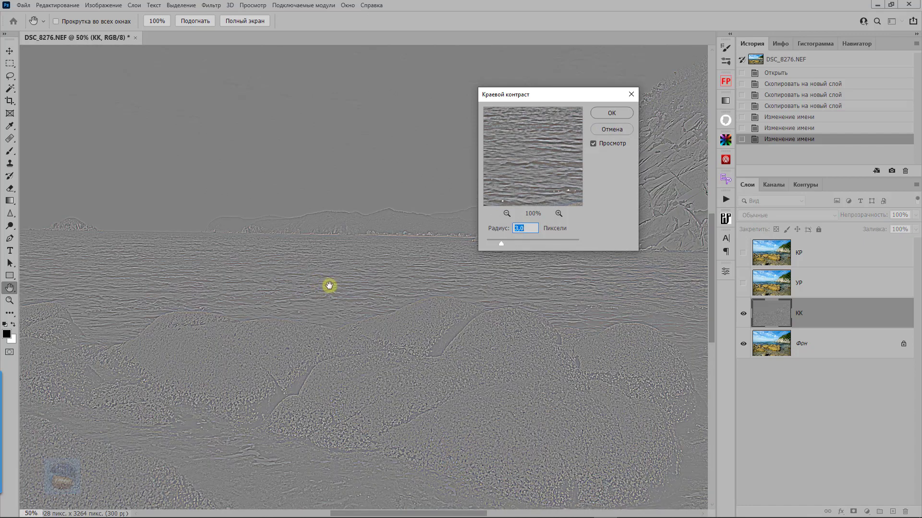
{"action": "left_click", "coordinate": [292, 266], "text": "ctrl"}
{"action": "left_click_drag", "start_coordinate": [293, 266], "coordinate": [234, 253]}
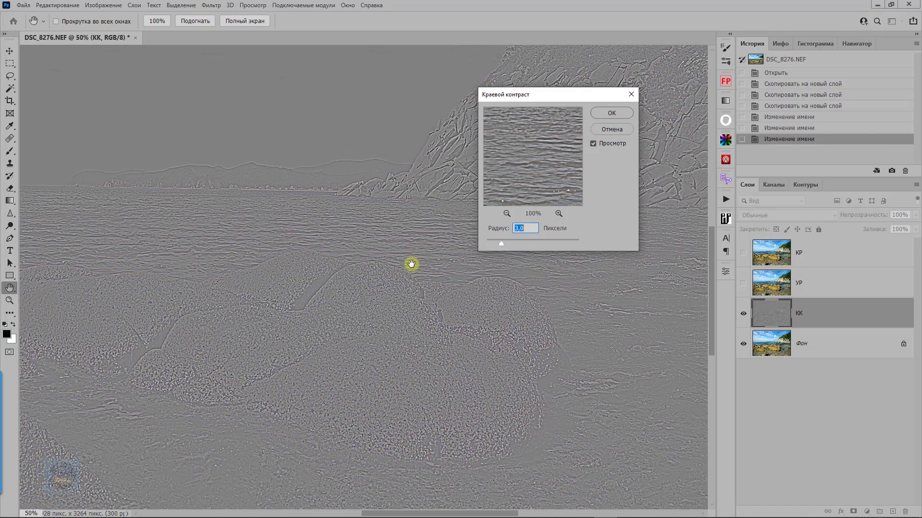
- Try radii 1,8, 6,0 and 4,5, then apply Краевой контраст at 3,0 pixels
{"action": "left_click_drag", "start_coordinate": [494, 243], "coordinate": [497, 243]}
{"action": "left_click_drag", "start_coordinate": [502, 243], "coordinate": [513, 244]}
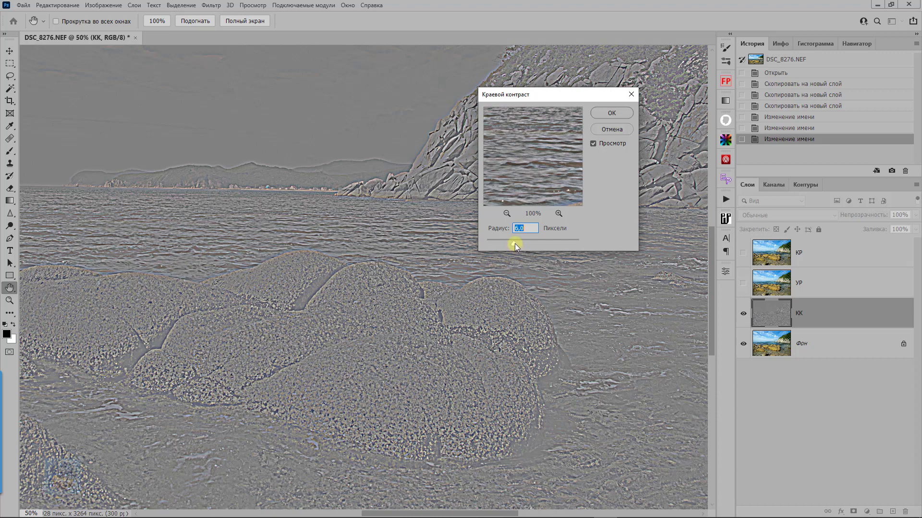
{"action": "left_click_drag", "start_coordinate": [513, 243], "coordinate": [508, 242]}
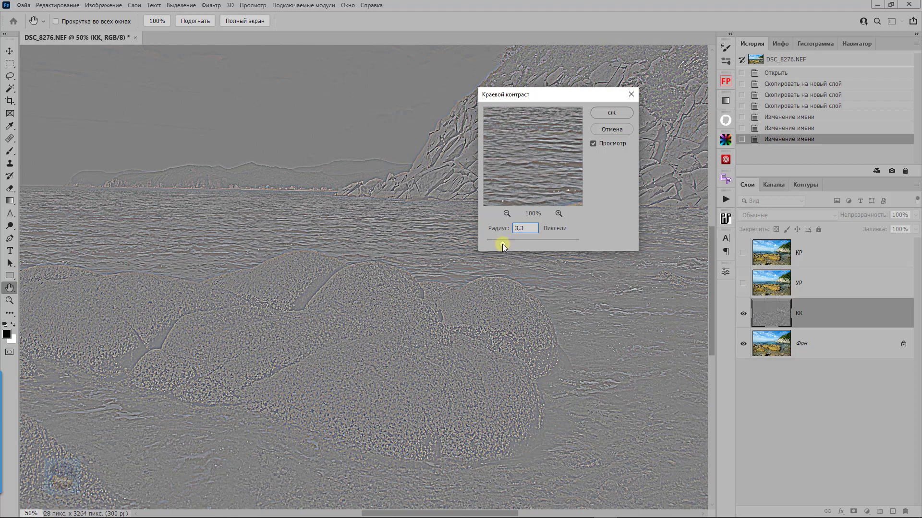
{"action": "left_click_drag", "start_coordinate": [503, 243], "coordinate": [501, 244]}
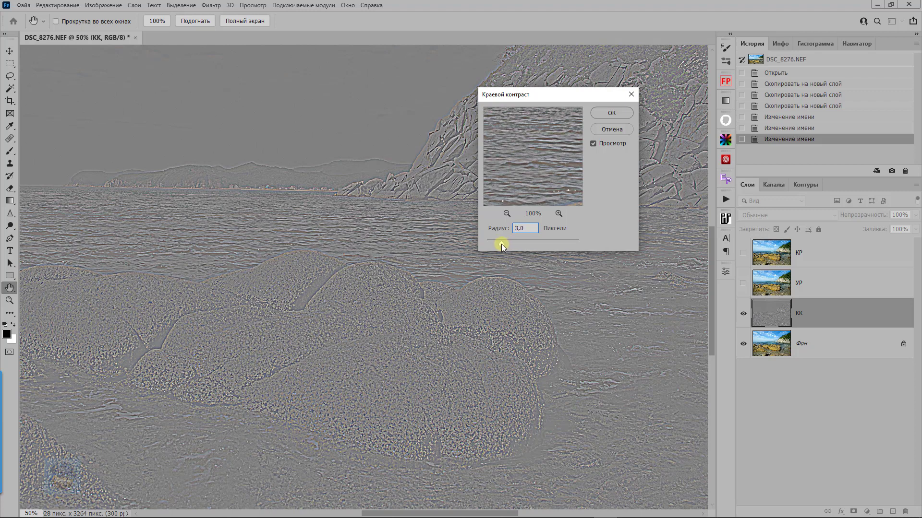
{"action": "left_click", "coordinate": [610, 116]}
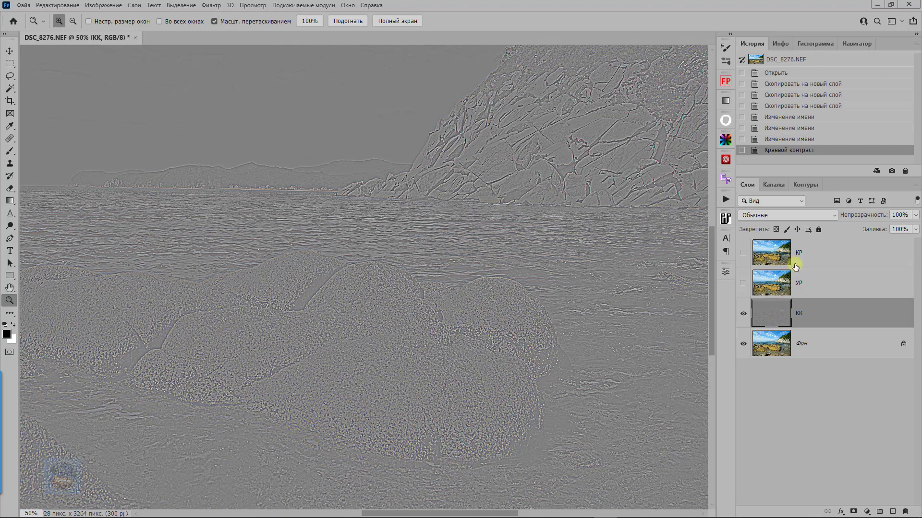
- Blend КК in Перекрытие (Overlay) mode and toggle its visibility repeatedly to compare
{"action": "left_click", "coordinate": [757, 214]}
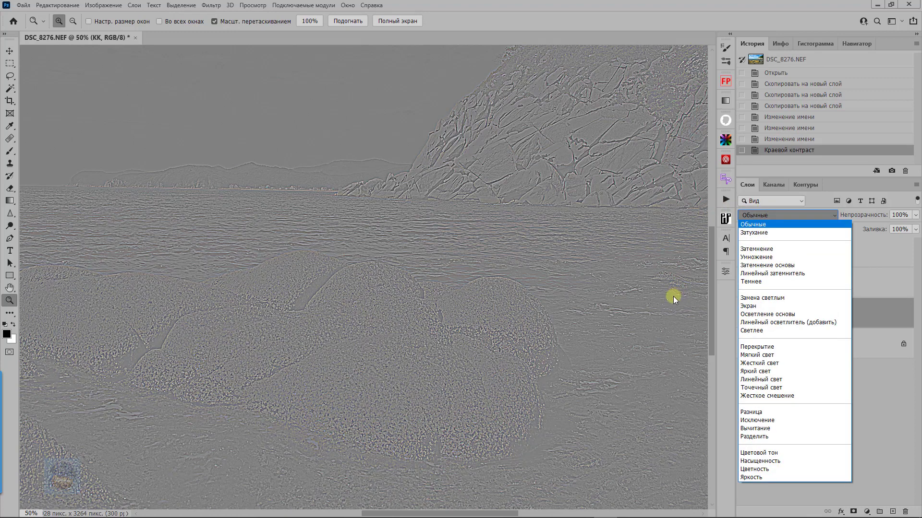
{"action": "left_click", "coordinate": [757, 347]}
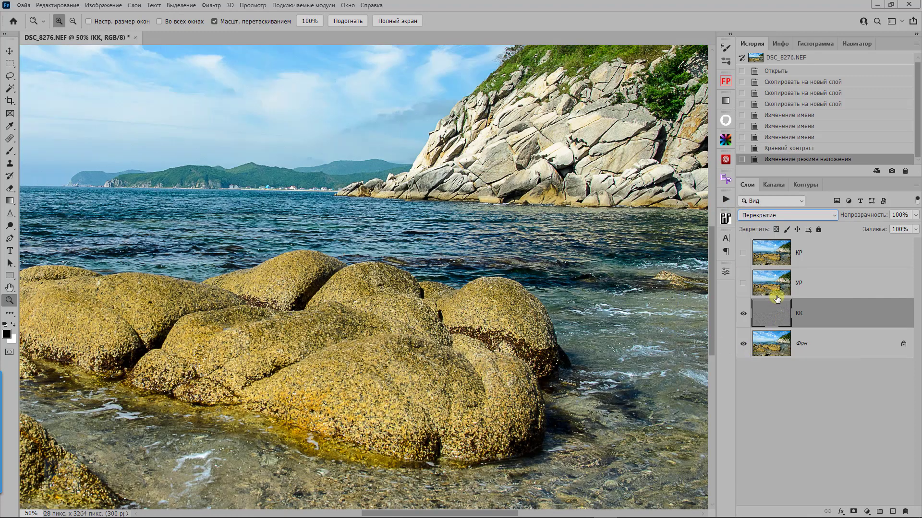
{"action": "left_click", "coordinate": [744, 314]}
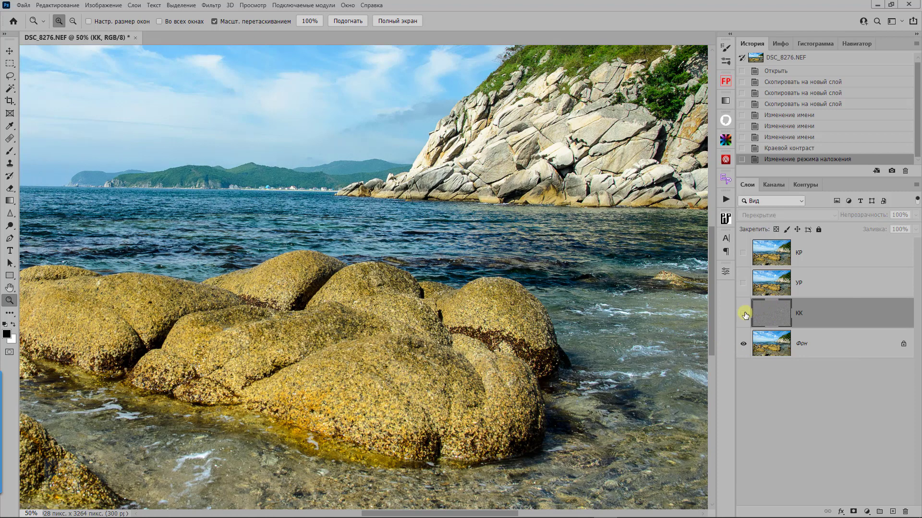
{"action": "left_click", "coordinate": [744, 314]}
{"action": "left_click", "coordinate": [743, 314]}
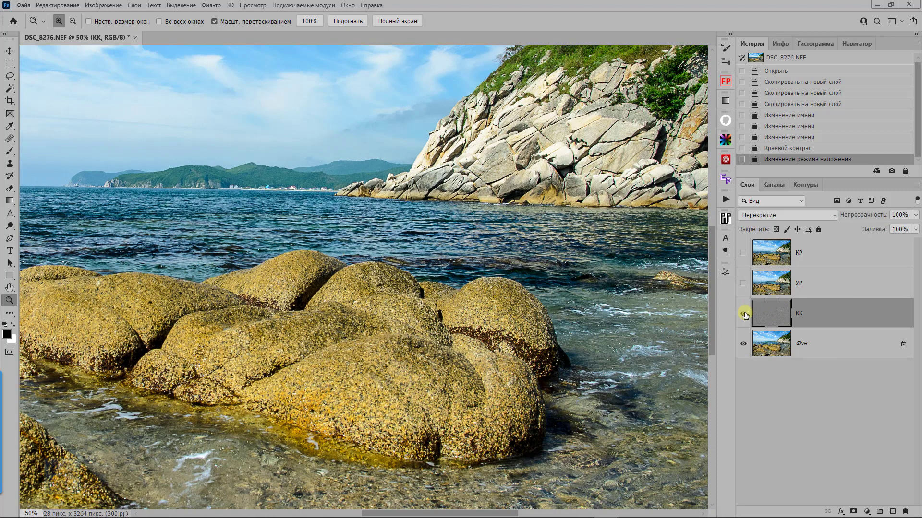
{"action": "left_click", "coordinate": [744, 315]}
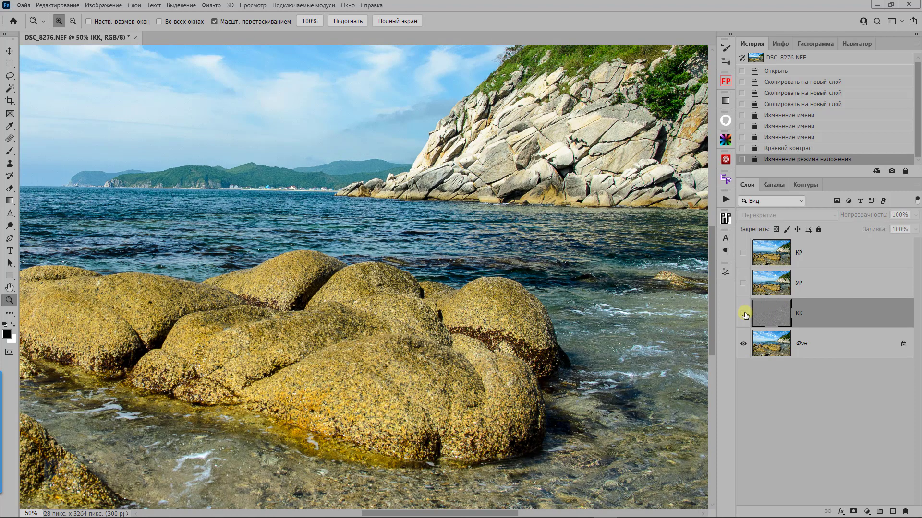
{"action": "left_click", "coordinate": [743, 314]}
{"action": "left_click", "coordinate": [743, 315]}
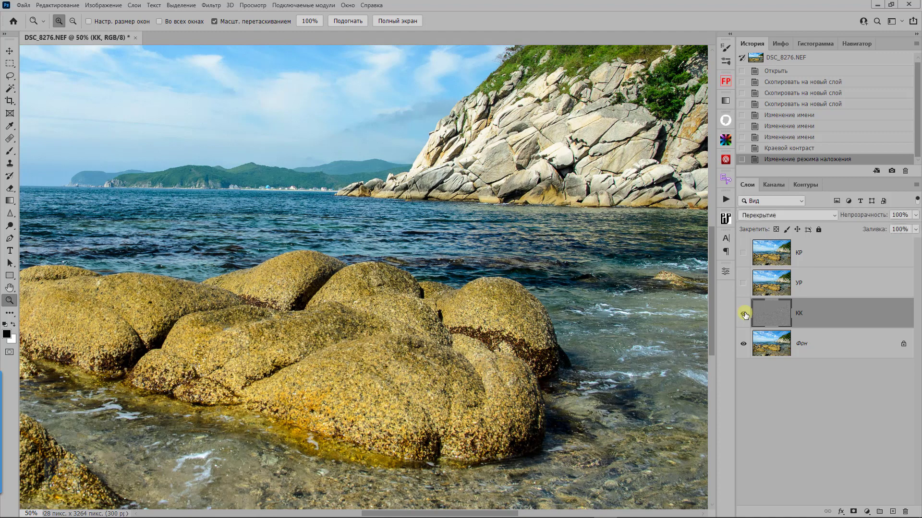
{"action": "left_click", "coordinate": [744, 315]}
{"action": "left_click", "coordinate": [743, 314]}
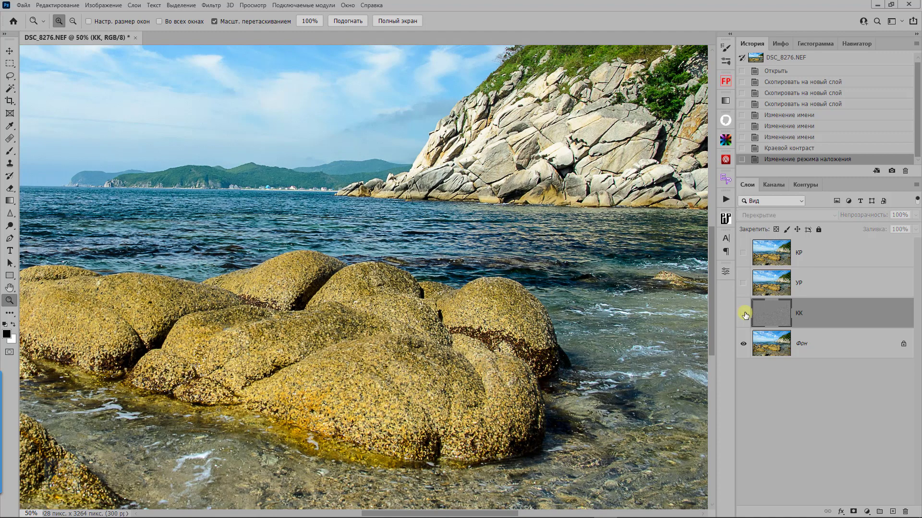
{"action": "left_click", "coordinate": [744, 314]}
{"action": "left_click", "coordinate": [743, 315]}
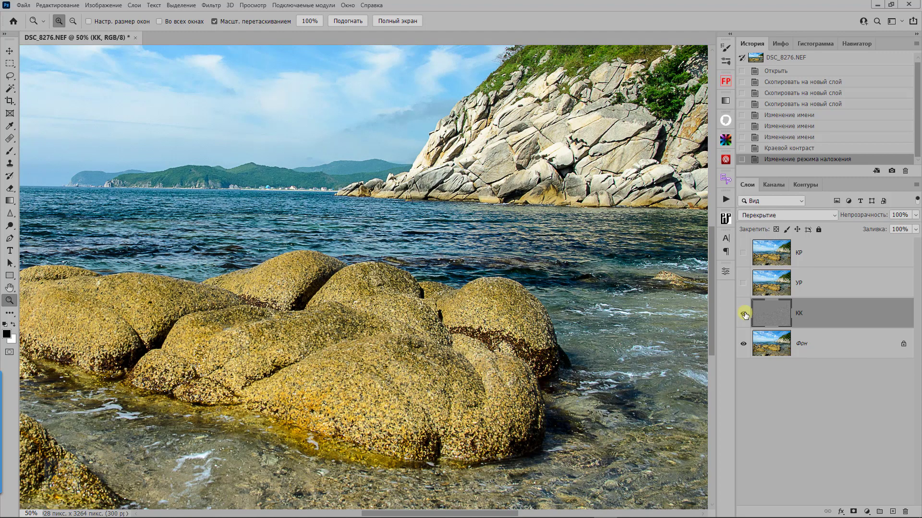
- Add a Curves layer clipped to КК with a midpoint at output 128
{"action": "left_click", "coordinate": [866, 512]}
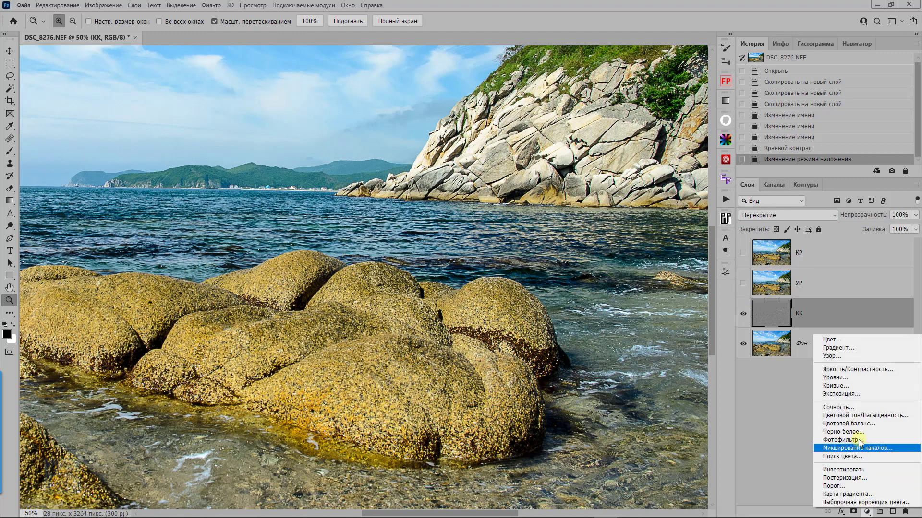
{"action": "left_click", "coordinate": [828, 386]}
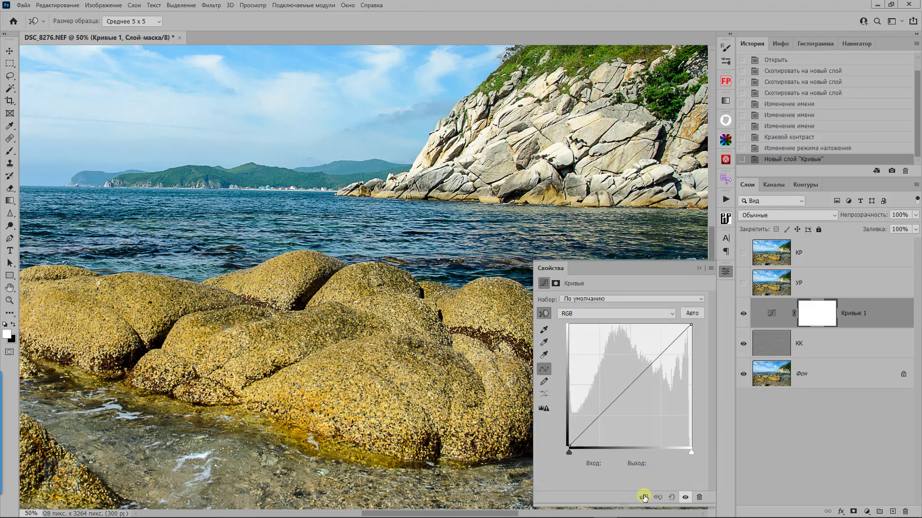
{"action": "left_click", "coordinate": [644, 498]}
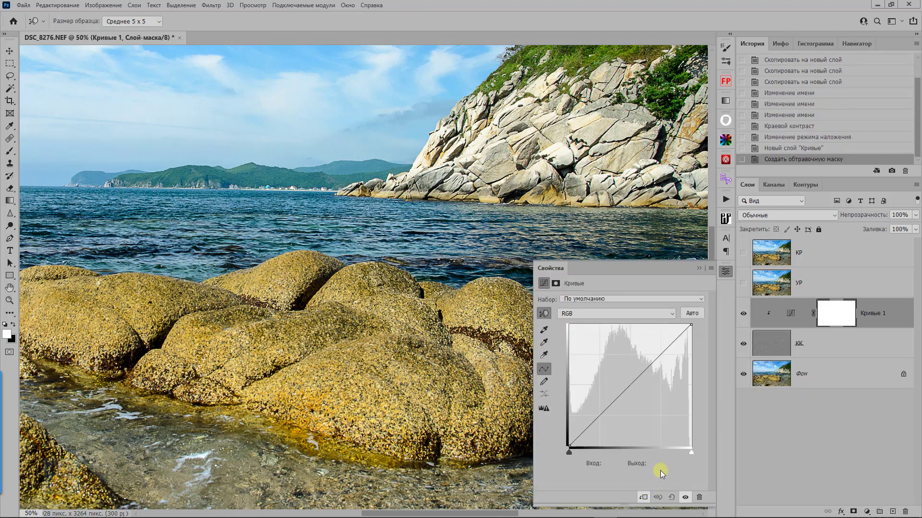
{"action": "left_click", "coordinate": [630, 388]}
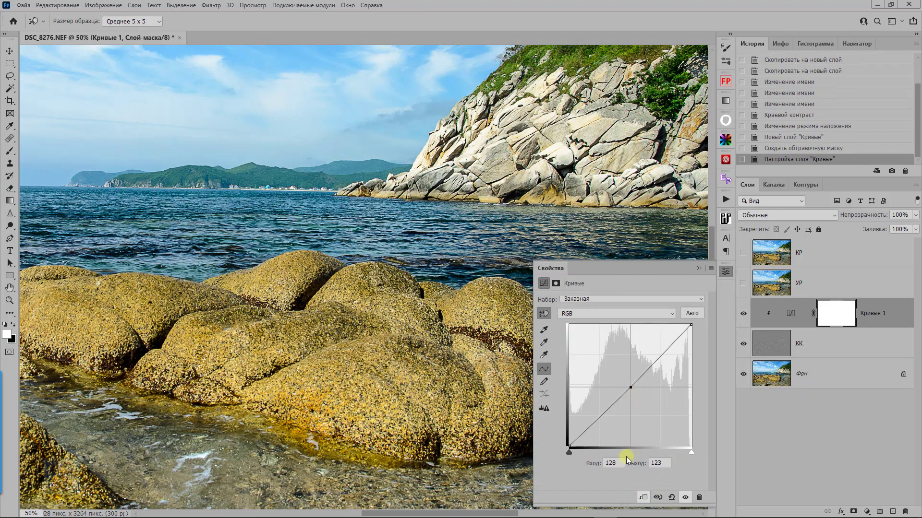
{"action": "double_click", "coordinate": [659, 464]}
{"action": "type", "text": "128"}
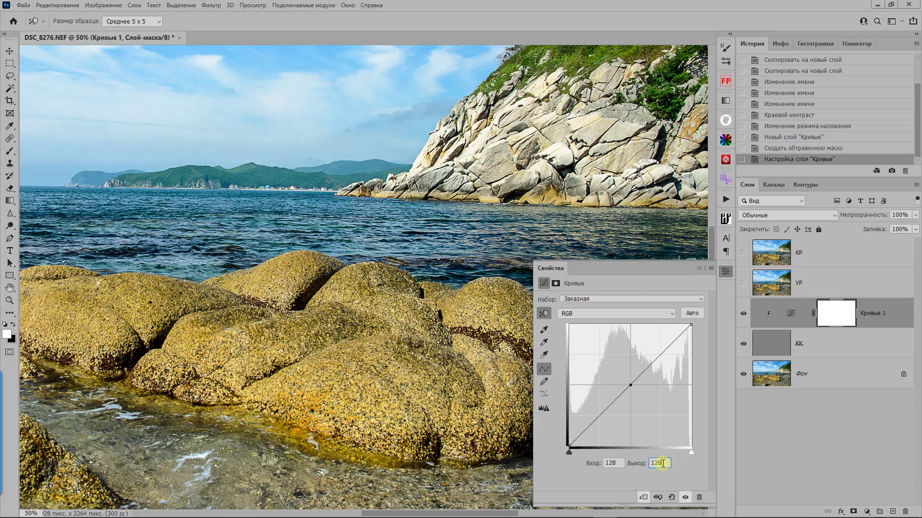
{"action": "key", "text": "Return"}
- Pull the curve's top end down, add two midtone points, and compare the curves on and off
{"action": "left_click_drag", "start_coordinate": [690, 327], "coordinate": [695, 367]}
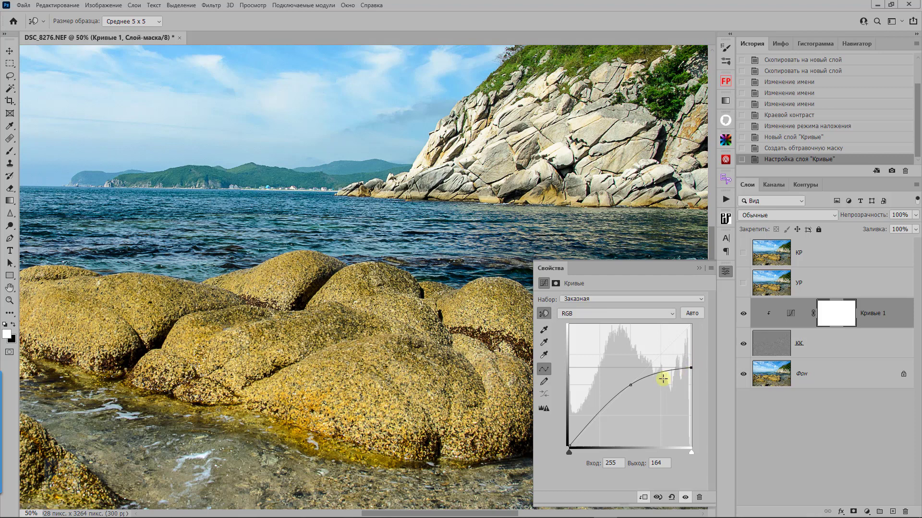
{"action": "left_click", "coordinate": [643, 379]}
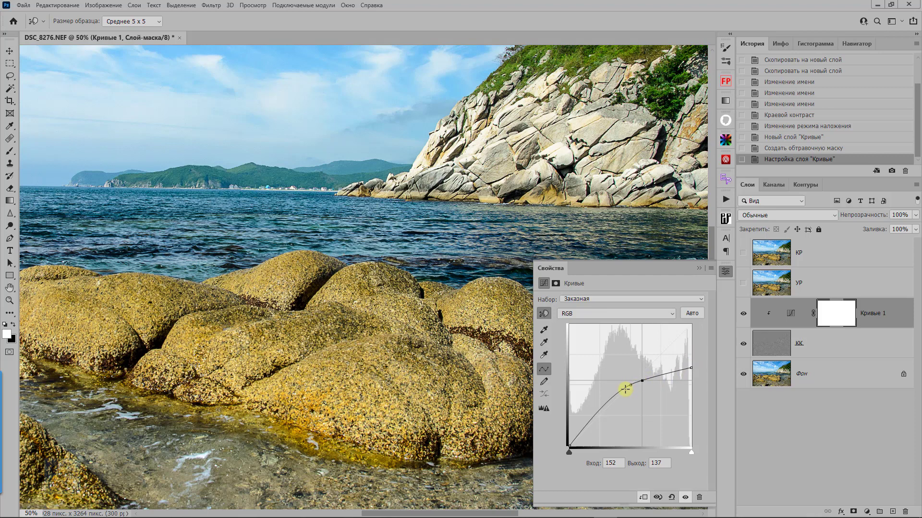
{"action": "left_click", "coordinate": [625, 390]}
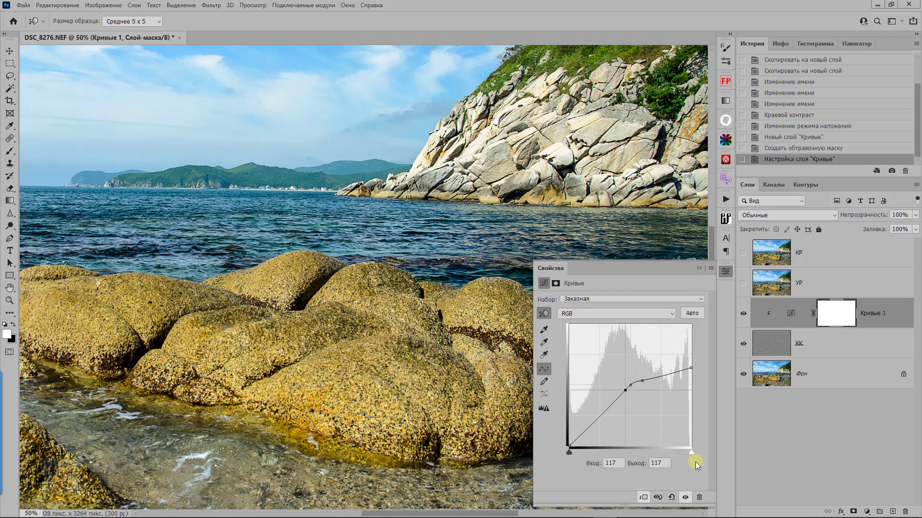
{"action": "left_click", "coordinate": [685, 498]}
{"action": "left_click", "coordinate": [685, 498]}
{"action": "left_click", "coordinate": [685, 498]}
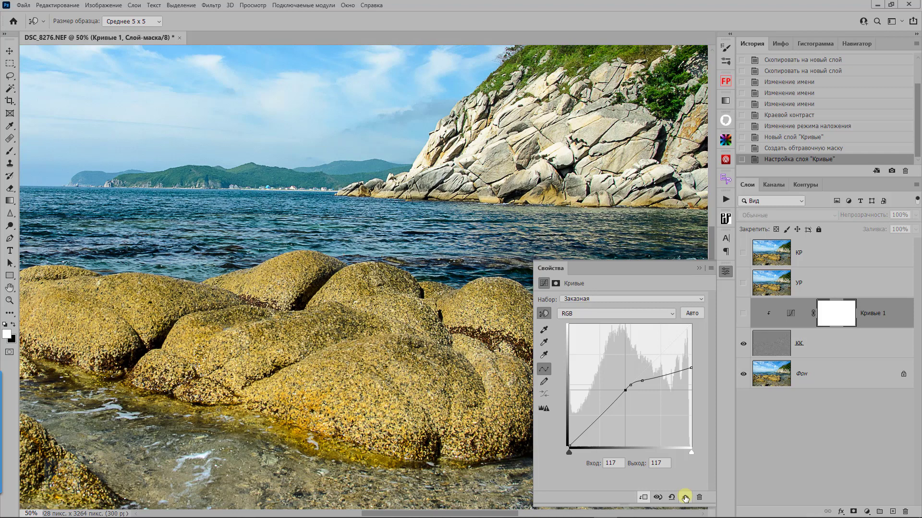
{"action": "left_click", "coordinate": [685, 498]}
{"action": "left_click", "coordinate": [685, 498]}
{"action": "left_click", "coordinate": [685, 498]}
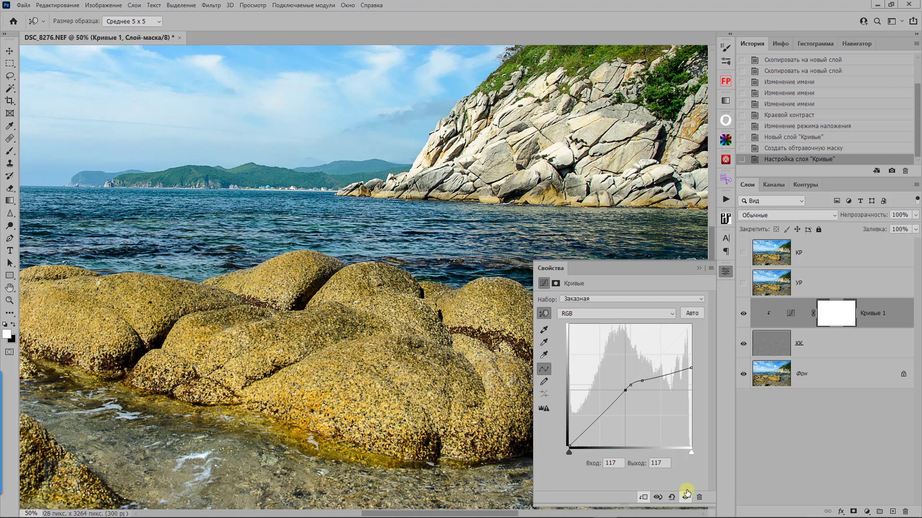
{"action": "left_click", "coordinate": [699, 268]}
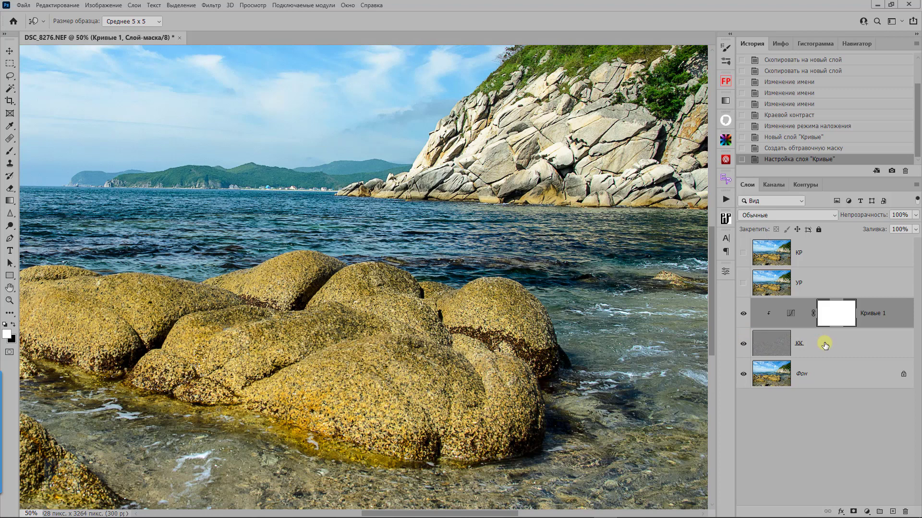
- Group КК with its Кривые 1 curves layer using Ctrl+G and name the group КК
{"action": "key", "text": "shift"}
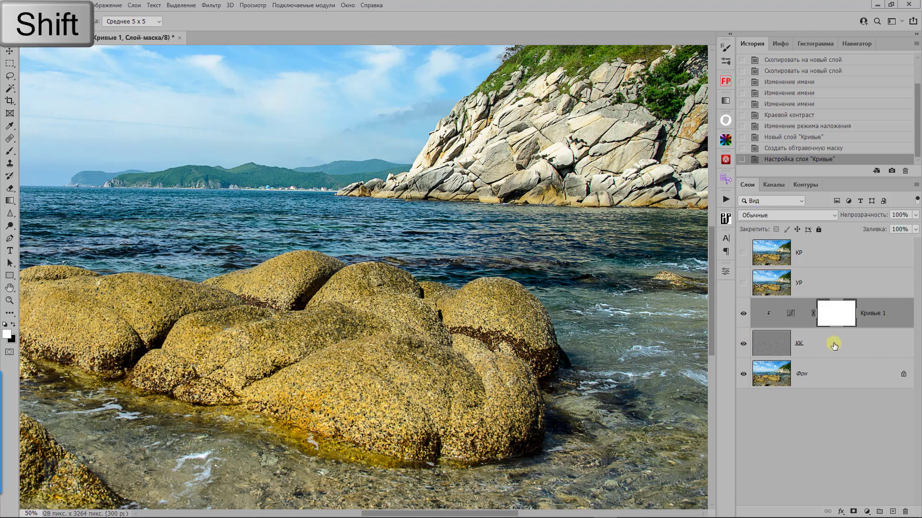
{"action": "left_click", "coordinate": [834, 345], "text": "shift"}
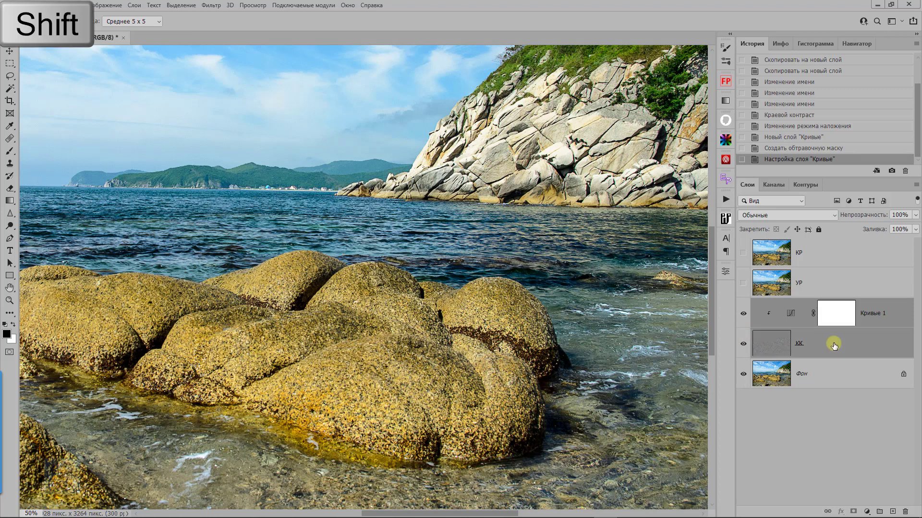
{"action": "key", "text": "ctrl+g"}
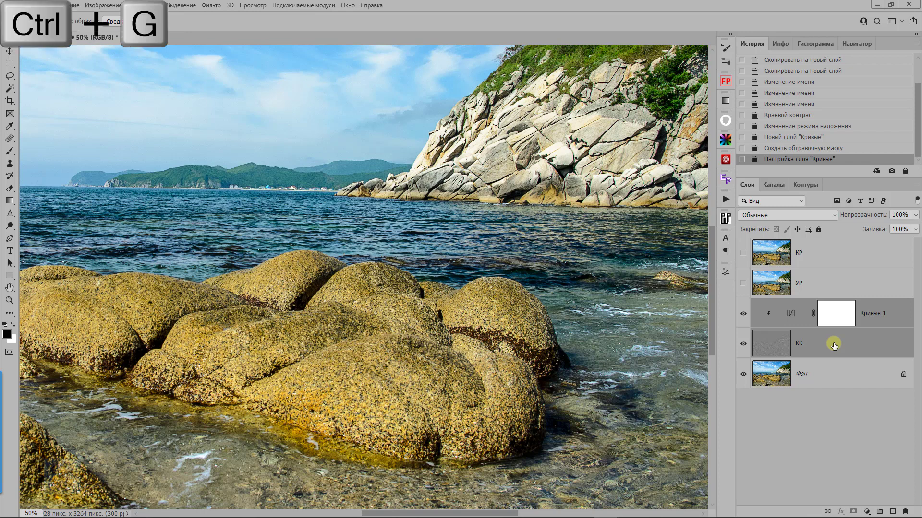
{"action": "double_click", "coordinate": [788, 304]}
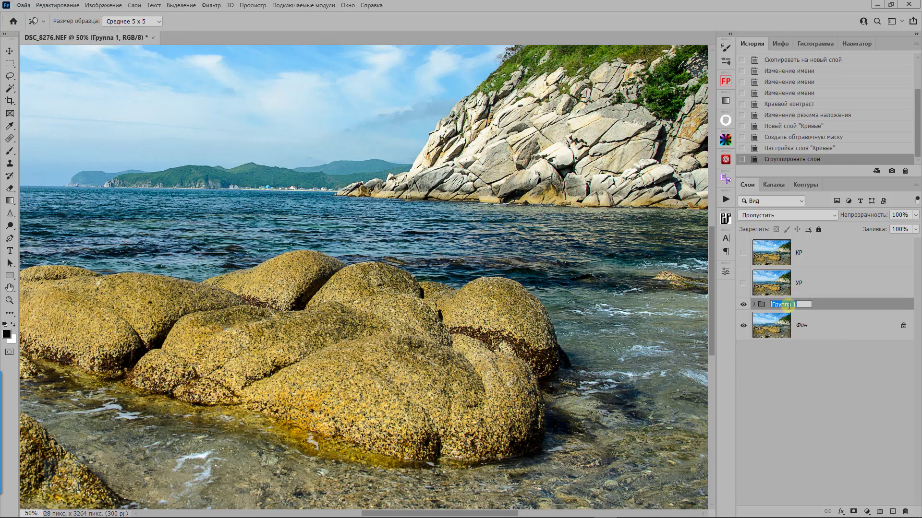
{"action": "type", "text": "КК"}
{"action": "key", "text": "Return"}
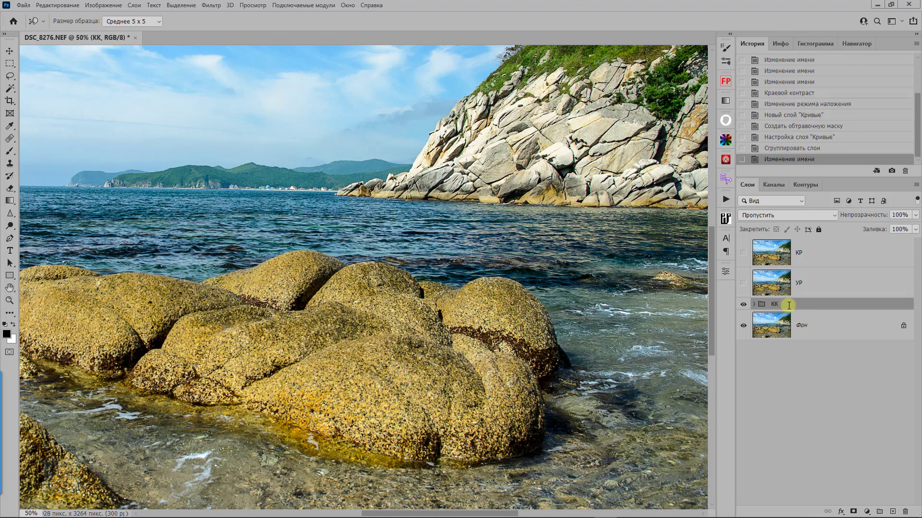
- Toggle the КК group on and off to compare, leaving it hidden
{"action": "left_click", "coordinate": [743, 304]}
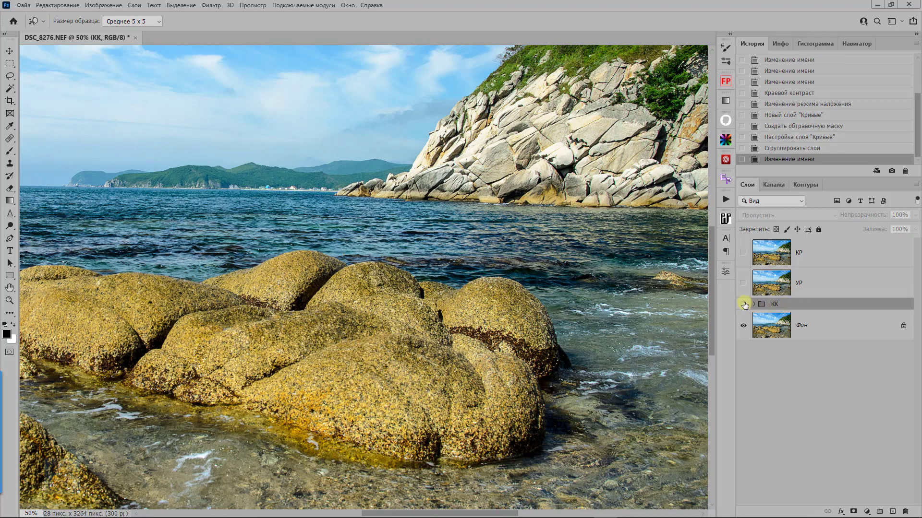
{"action": "left_click", "coordinate": [744, 304]}
{"action": "left_click", "coordinate": [744, 304]}
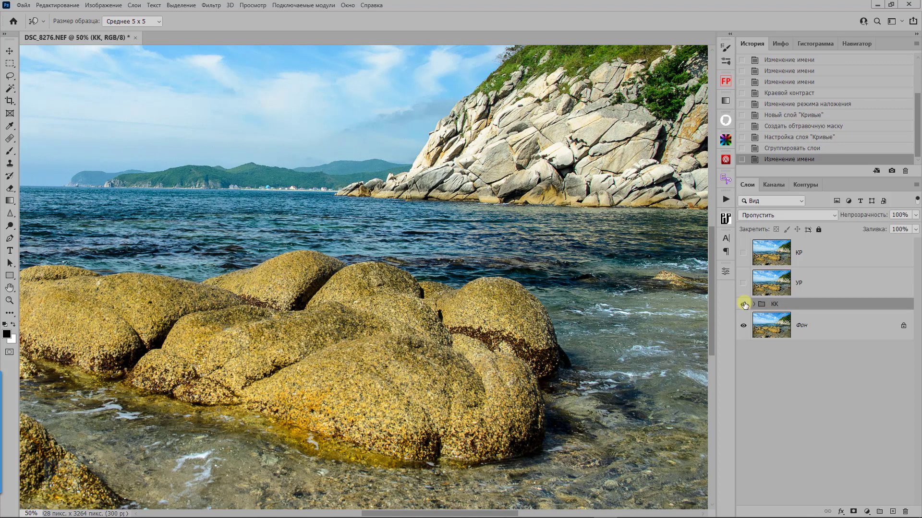
{"action": "left_click", "coordinate": [743, 304]}
{"action": "left_click", "coordinate": [744, 304]}
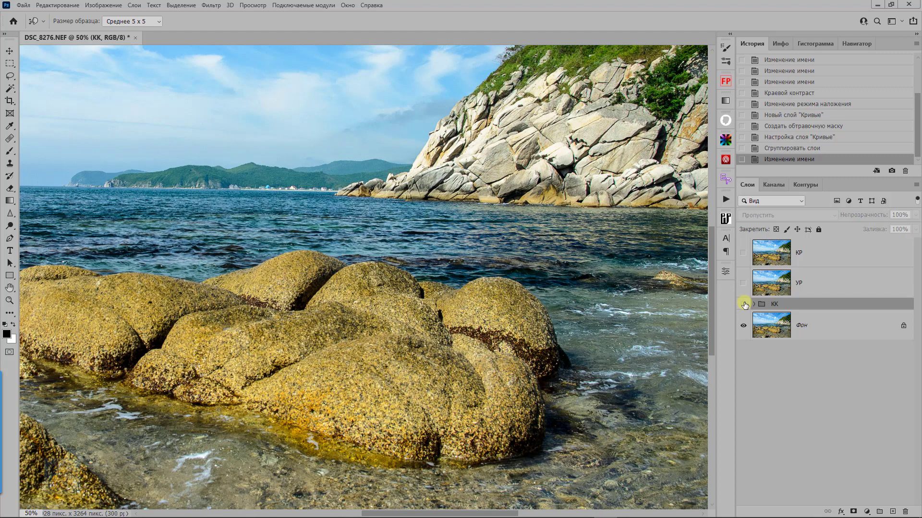
{"action": "left_click", "coordinate": [743, 304]}
{"action": "left_click", "coordinate": [744, 304]}
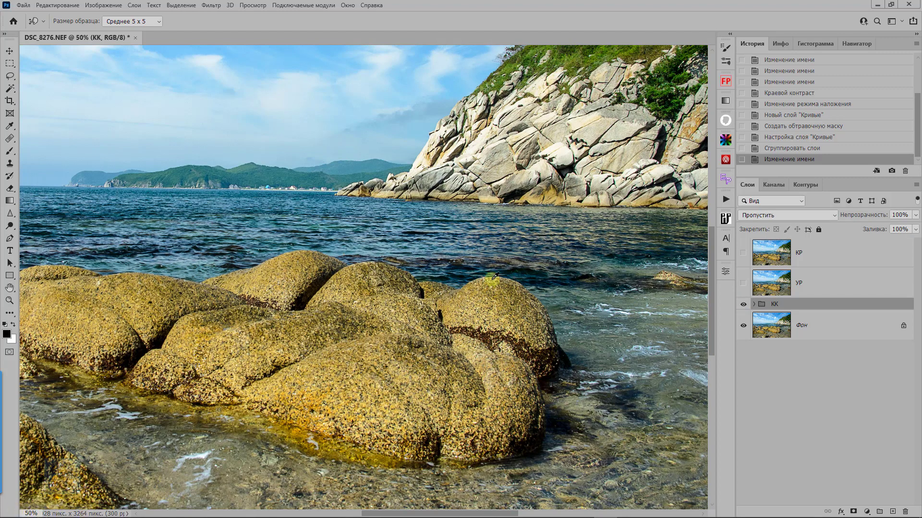
{"action": "left_click", "coordinate": [744, 304]}
- Make the УР layer active and visible, and browse the sharpening filters
{"action": "left_click", "coordinate": [757, 285]}
{"action": "key", "text": "z"}
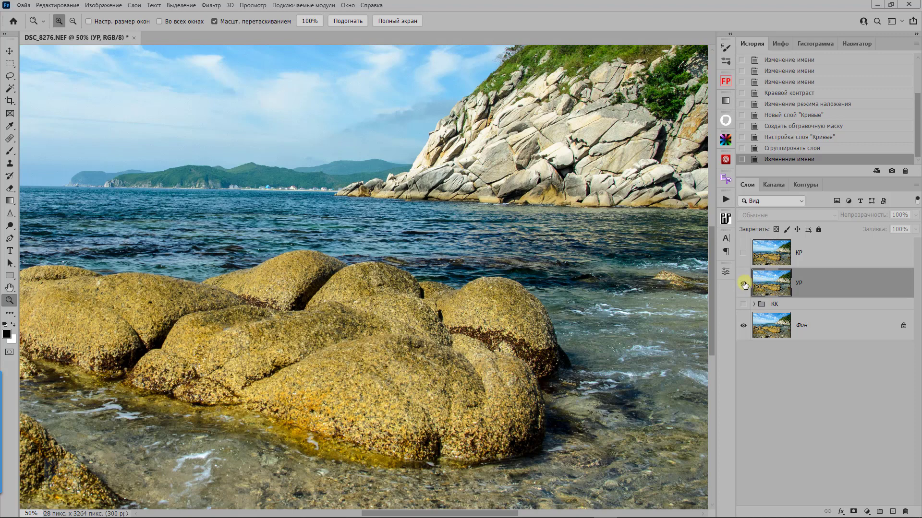
{"action": "left_click", "coordinate": [744, 283]}
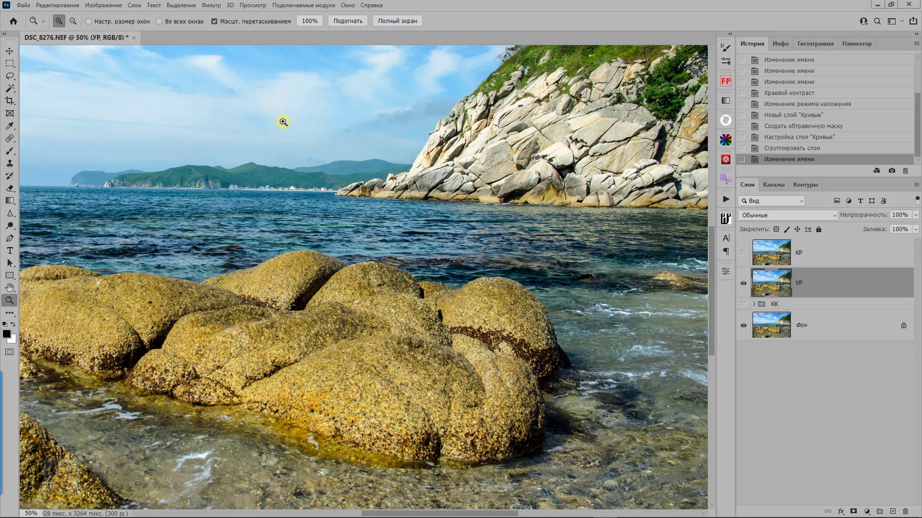
{"action": "left_click", "coordinate": [211, 5]}
{"action": "mouse_move", "coordinate": [237, 209]}
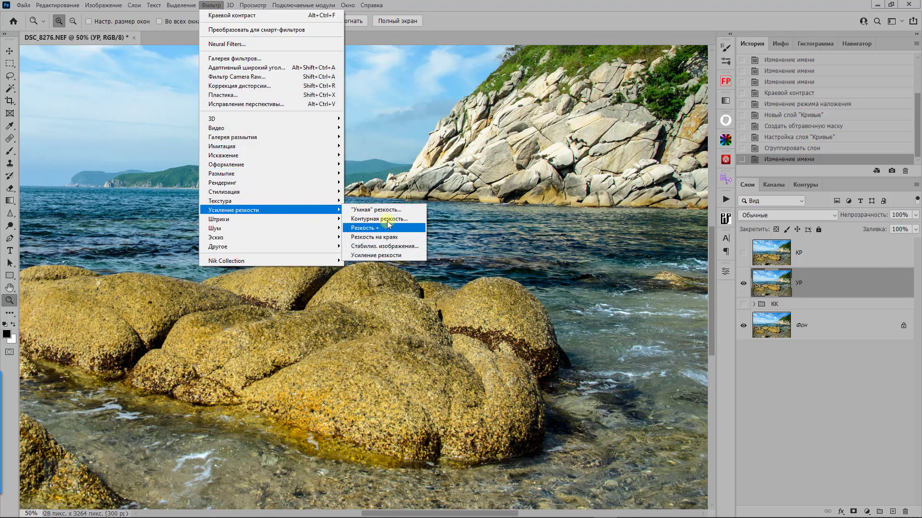
- Open Smart Sharpen on УР and zero the highlight fade and both tonal widths
{"action": "left_click", "coordinate": [374, 210]}
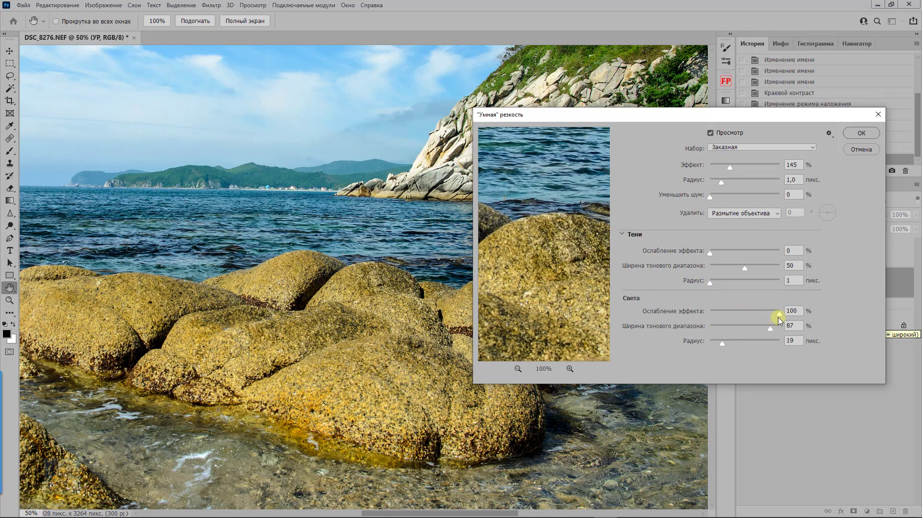
{"action": "left_click_drag", "start_coordinate": [778, 313], "coordinate": [687, 323]}
{"action": "left_click_drag", "start_coordinate": [769, 329], "coordinate": [682, 326]}
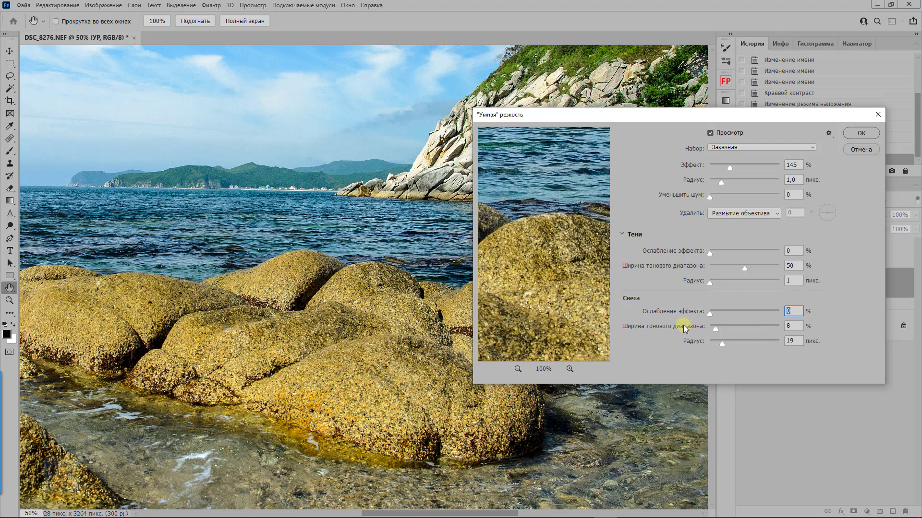
{"action": "left_click_drag", "start_coordinate": [745, 272], "coordinate": [676, 269]}
{"action": "mouse_move", "coordinate": [690, 116]}
{"action": "left_mouse_down"}
{"action": "mouse_move", "coordinate": [730, 111]}
{"action": "mouse_move", "coordinate": [670, 55]}
{"action": "left_mouse_up"}
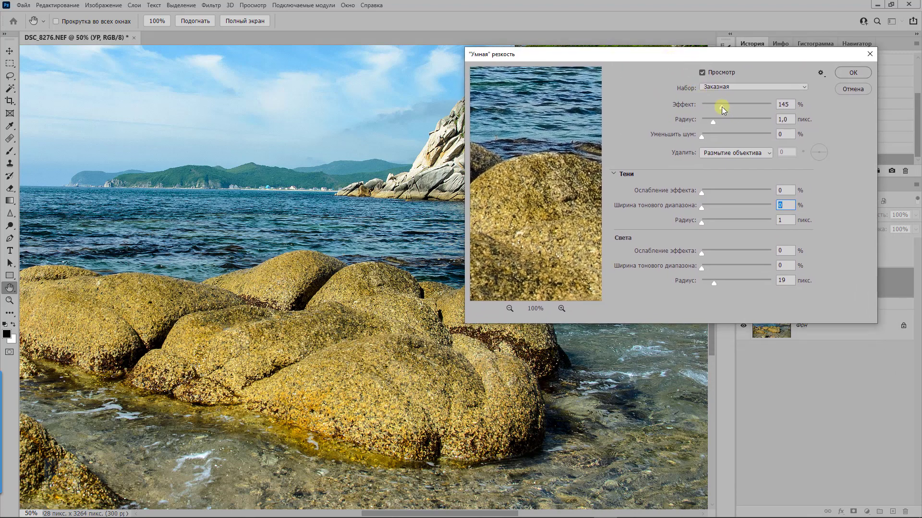
- Set the Smart Sharpen amount to about 159% with a 1,5 px radius
{"action": "left_click_drag", "start_coordinate": [721, 107], "coordinate": [789, 105]}
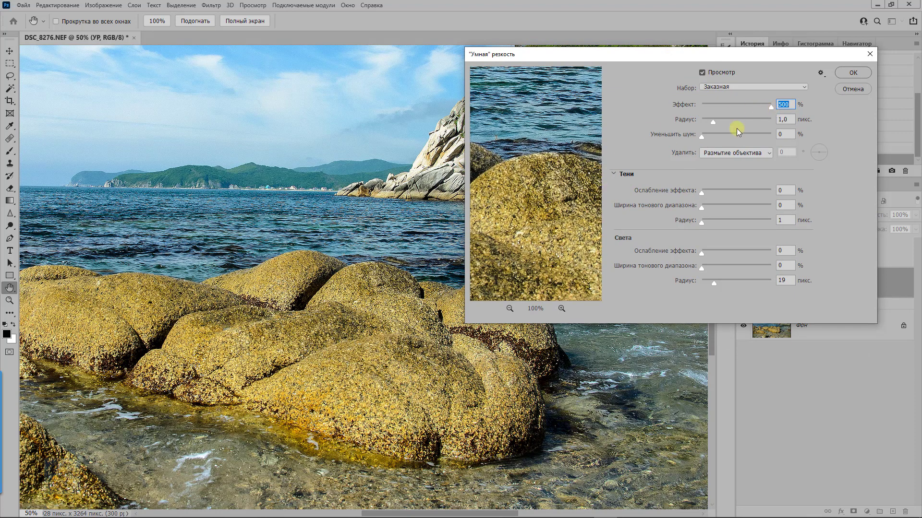
{"action": "left_click_drag", "start_coordinate": [771, 107], "coordinate": [721, 107]}
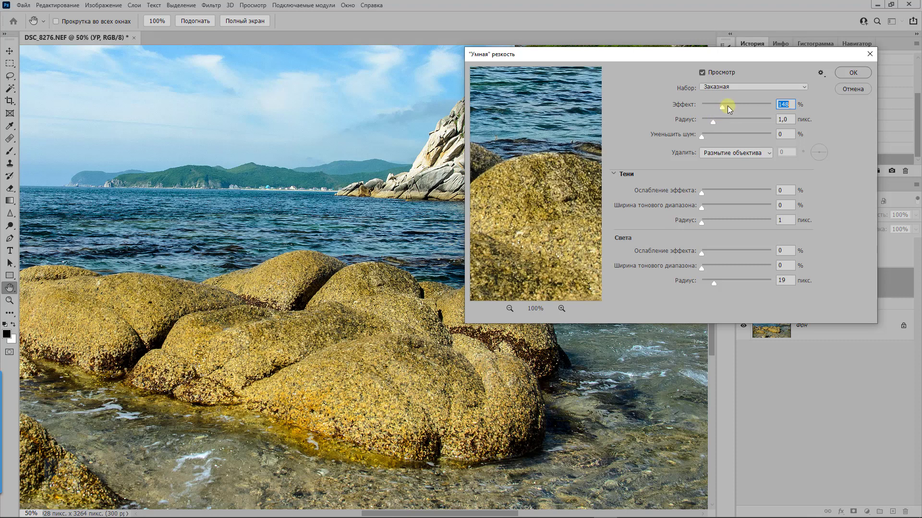
{"action": "left_click_drag", "start_coordinate": [723, 107], "coordinate": [716, 122]}
{"action": "left_click_drag", "start_coordinate": [716, 122], "coordinate": [714, 122]}
- Raise the Smart Sharpen amount to 160% and toggle the preview to compare
{"action": "left_click", "coordinate": [785, 104]}
{"action": "key", "text": "Up"}
{"action": "left_click", "coordinate": [702, 73]}
{"action": "left_click", "coordinate": [701, 72]}
{"action": "left_click", "coordinate": [701, 72]}
{"action": "left_click", "coordinate": [702, 72]}
- Fade the highlights fully at 100% with the widest tonal width, comparing via preview
{"action": "left_click_drag", "start_coordinate": [701, 254], "coordinate": [810, 243]}
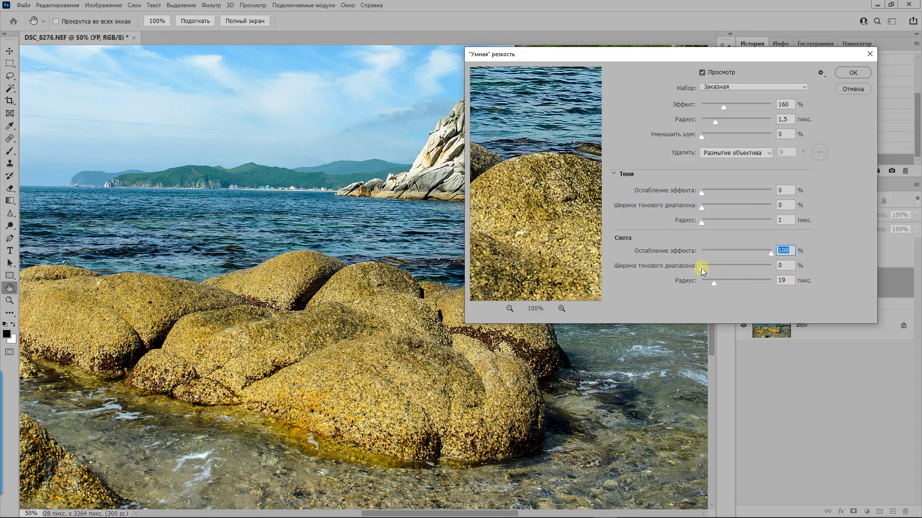
{"action": "left_click_drag", "start_coordinate": [701, 270], "coordinate": [720, 271]}
{"action": "left_click_drag", "start_coordinate": [784, 267], "coordinate": [761, 268]}
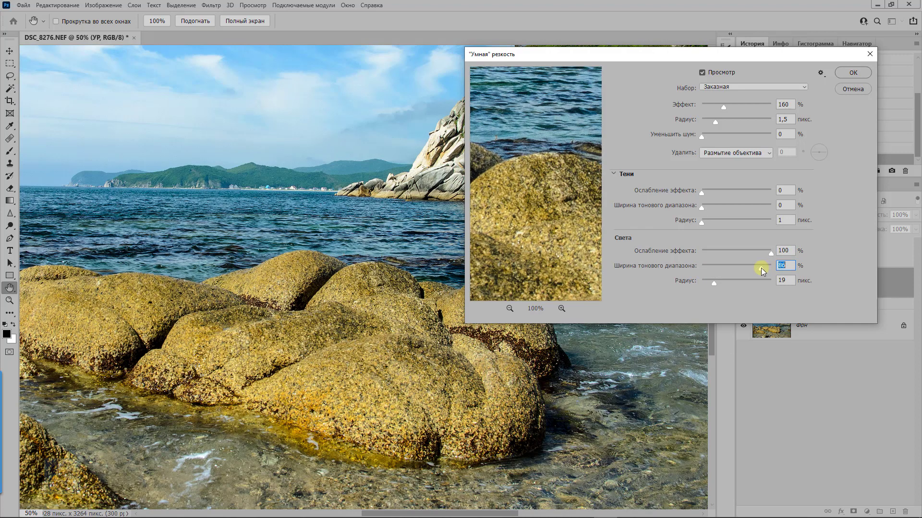
{"action": "left_click", "coordinate": [702, 73]}
{"action": "left_click", "coordinate": [703, 73]}
{"action": "left_click", "coordinate": [702, 73]}
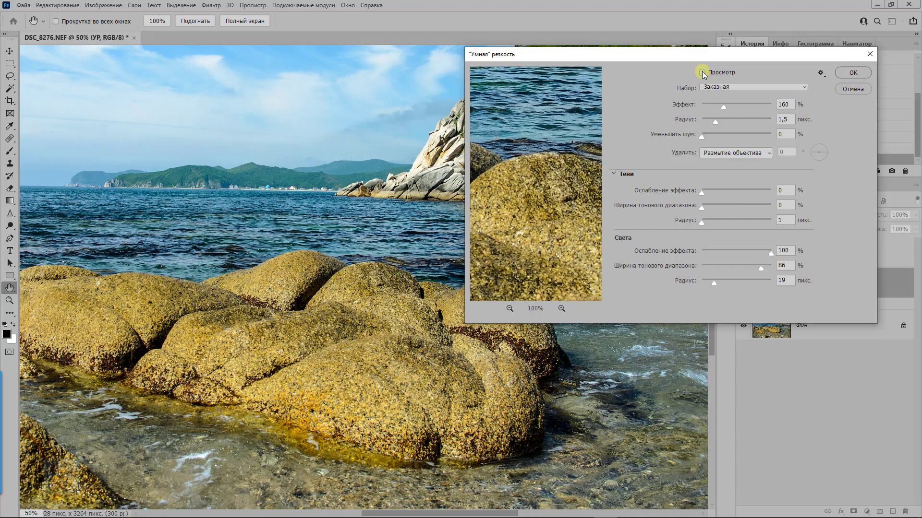
{"action": "left_click", "coordinate": [702, 73]}
{"action": "left_click", "coordinate": [703, 73]}
{"action": "left_click", "coordinate": [702, 73]}
- Settle the highlight tonal width near 65 and apply Smart Sharpen to УР
{"action": "left_click_drag", "start_coordinate": [757, 267], "coordinate": [744, 267]}
{"action": "left_click", "coordinate": [702, 73]}
{"action": "left_click_drag", "start_coordinate": [745, 269], "coordinate": [749, 270]}
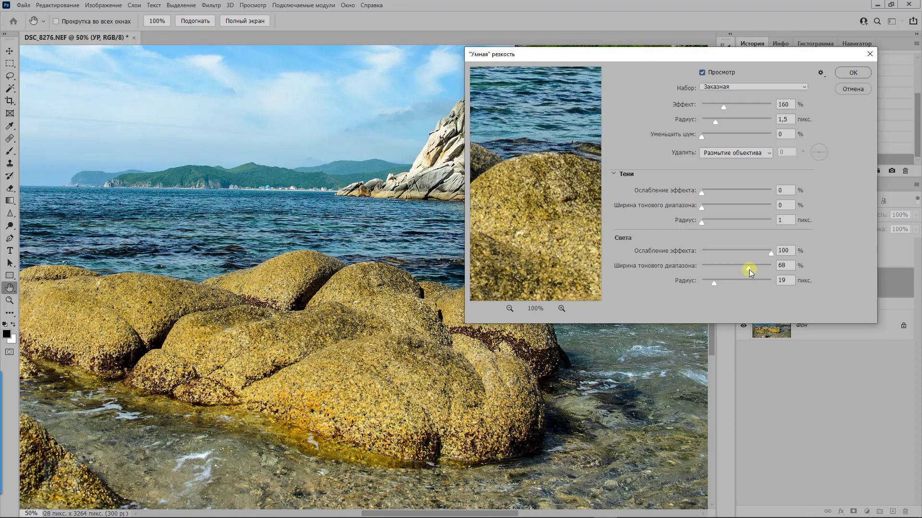
{"action": "left_click", "coordinate": [701, 73]}
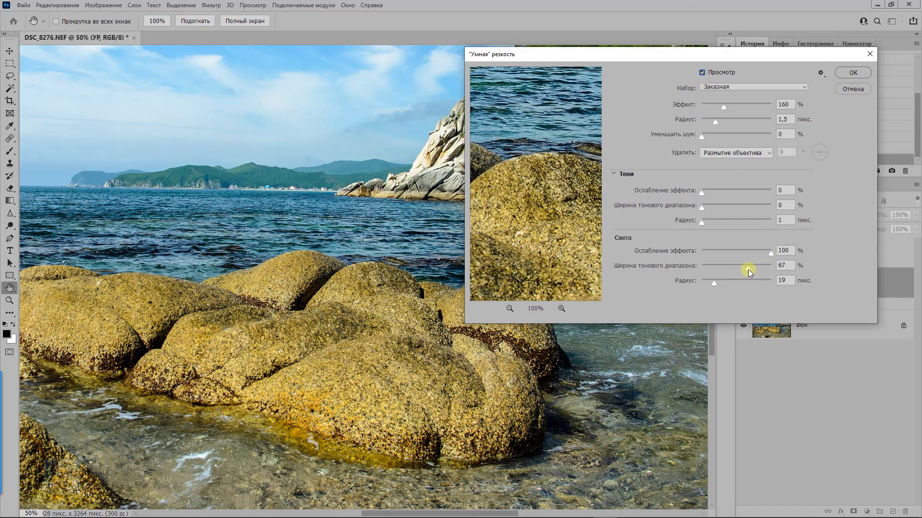
{"action": "left_click_drag", "start_coordinate": [747, 269], "coordinate": [745, 268]}
{"action": "left_click", "coordinate": [842, 76]}
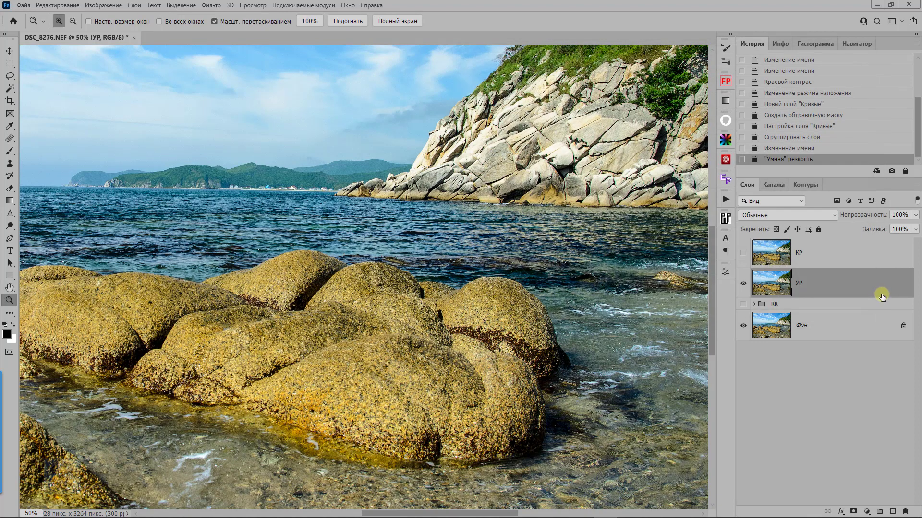
- Compare the sharpened УР layer on and off, then hide it and activate the visible КР layer
{"action": "left_click", "coordinate": [743, 284]}
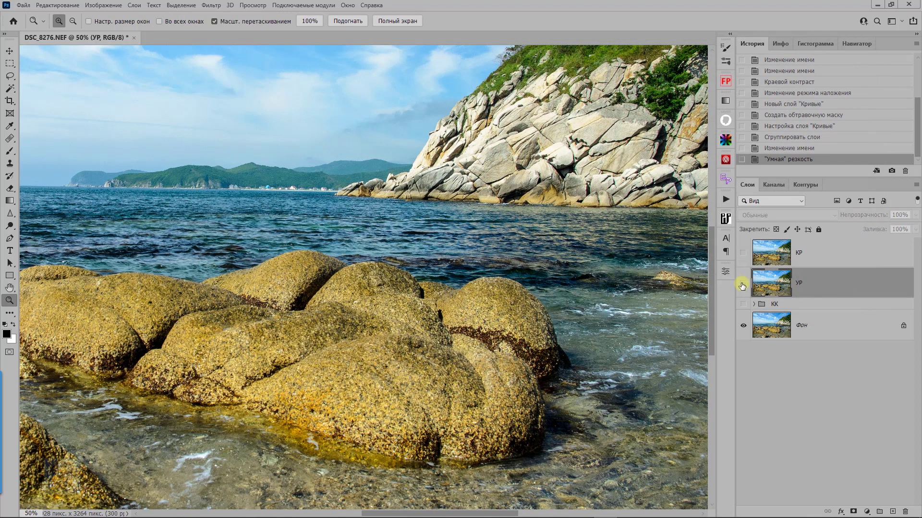
{"action": "left_click", "coordinate": [742, 286]}
{"action": "left_click", "coordinate": [742, 286]}
{"action": "left_click", "coordinate": [742, 286]}
{"action": "left_click", "coordinate": [742, 286]}
{"action": "left_click", "coordinate": [742, 286]}
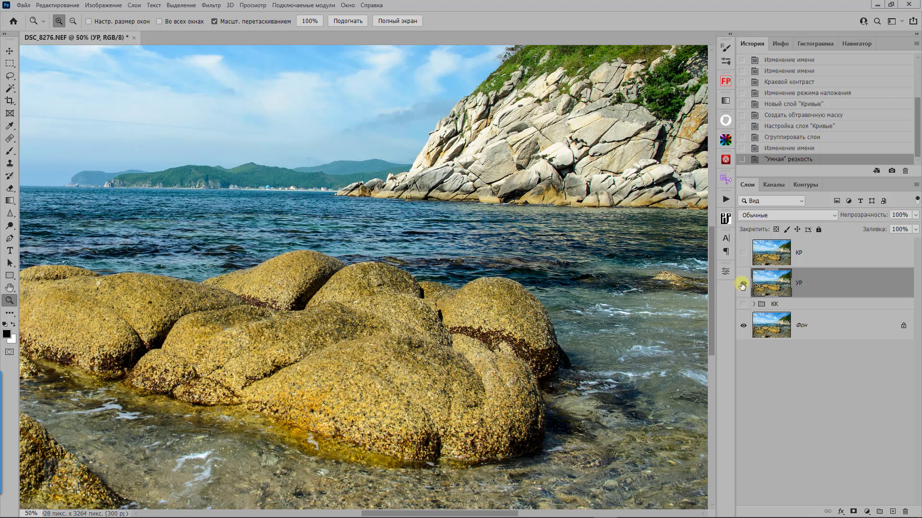
{"action": "left_click", "coordinate": [742, 286]}
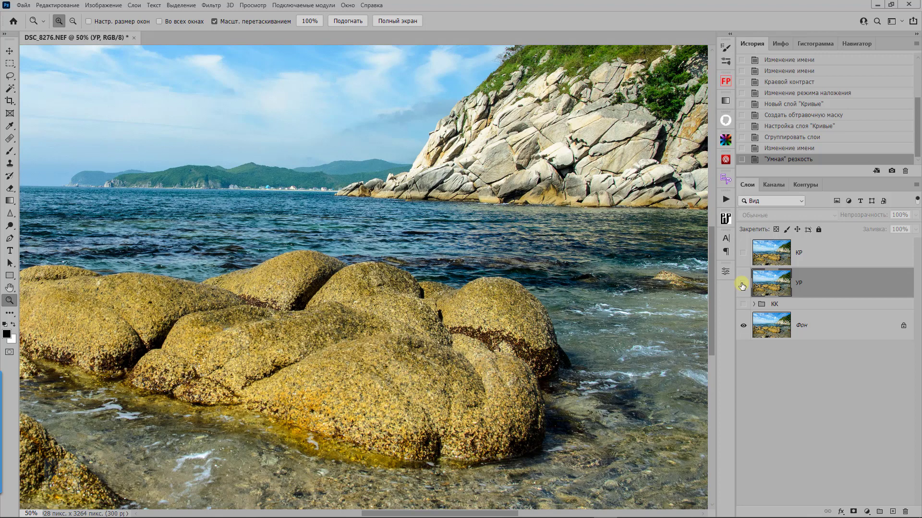
{"action": "left_click", "coordinate": [760, 253]}
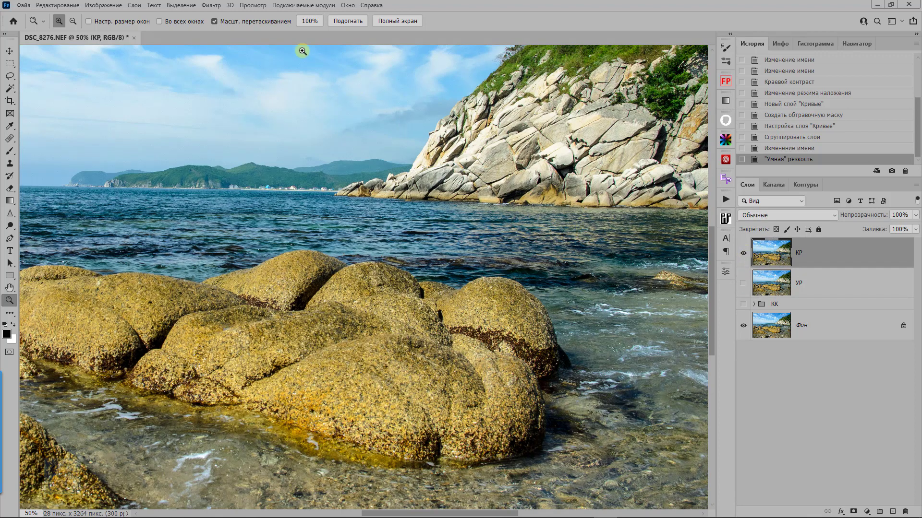
- Set Unsharp Mask on КР to 160% amount, 1,5 px radius and threshold 0
{"action": "left_click", "coordinate": [211, 6]}
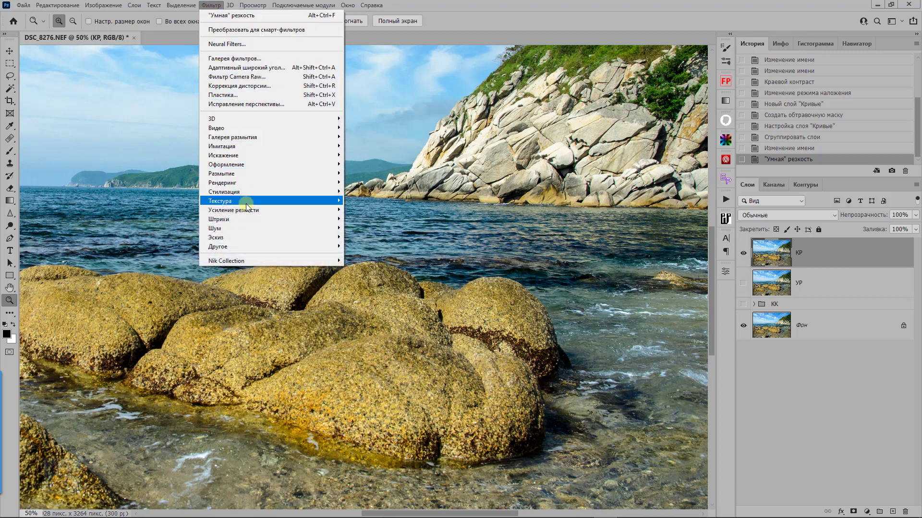
{"action": "mouse_move", "coordinate": [233, 209]}
{"action": "left_click", "coordinate": [365, 219]}
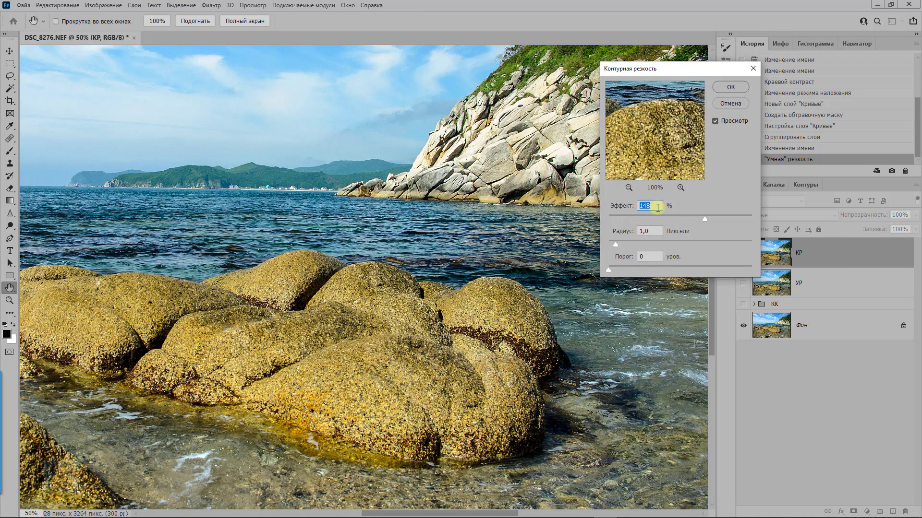
{"action": "type", "text": "160"}
{"action": "left_click", "coordinate": [646, 232]}
{"action": "type", "text": "5"}
{"action": "left_click", "coordinate": [654, 208]}
{"action": "key", "text": "Tab"}
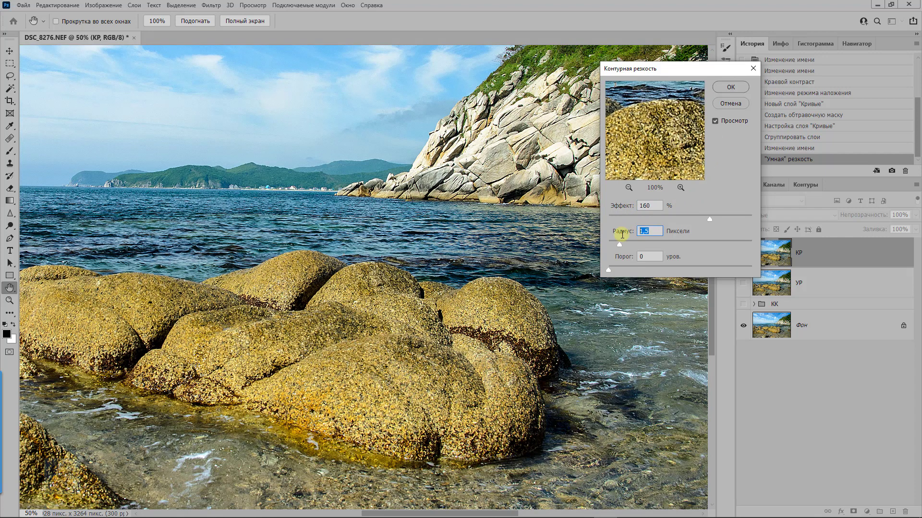
- Compare the Unsharp Mask preview on and off, then apply it to КР
{"action": "left_click", "coordinate": [715, 121]}
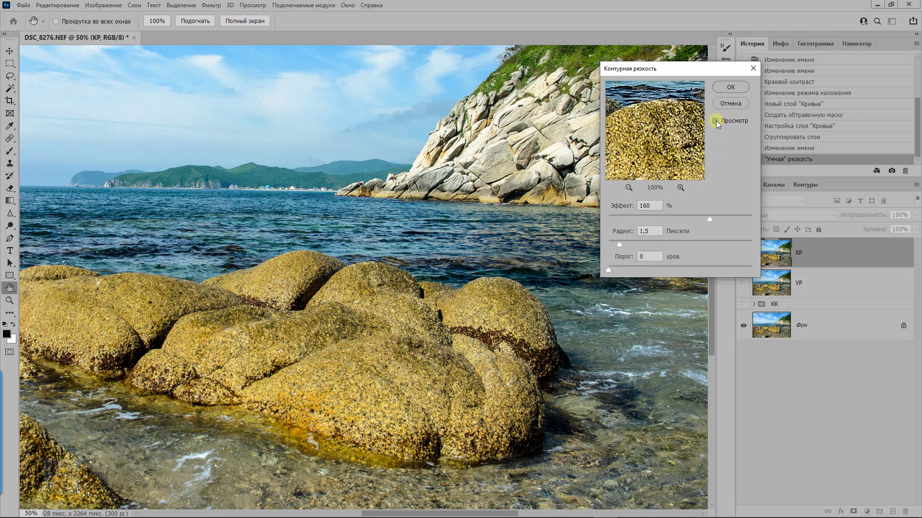
{"action": "left_click", "coordinate": [715, 120]}
{"action": "left_click", "coordinate": [715, 120]}
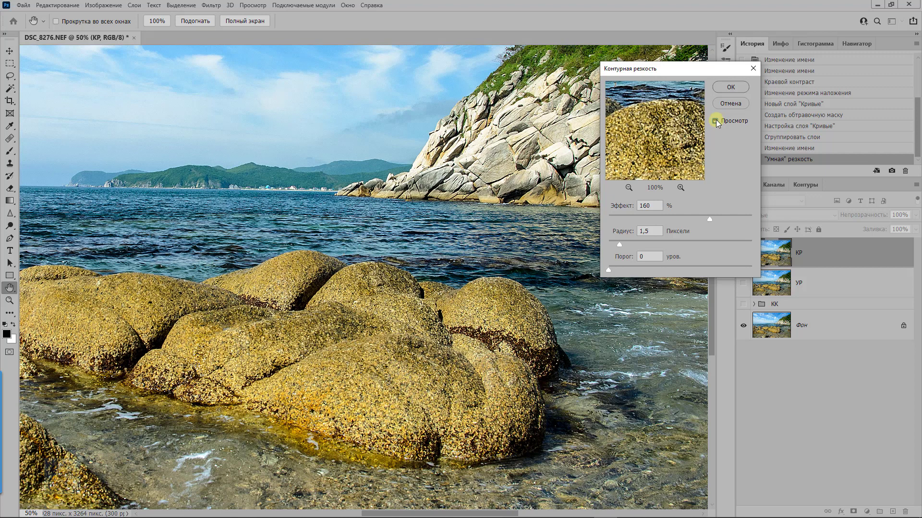
{"action": "left_click", "coordinate": [722, 88]}
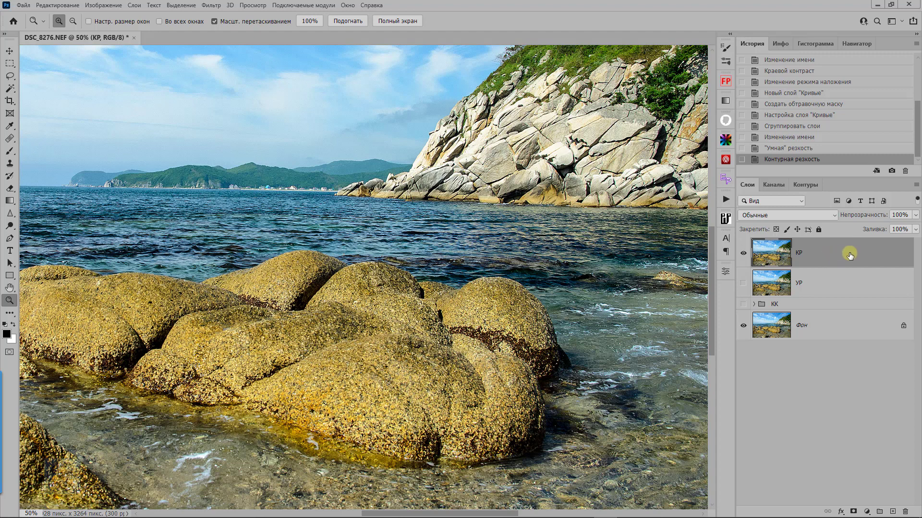
- In КР's Blending Options, split the This Layer white slider to 95/171
{"action": "double_click", "coordinate": [850, 255]}
{"action": "left_click_drag", "start_coordinate": [685, 70], "coordinate": [627, 16]}
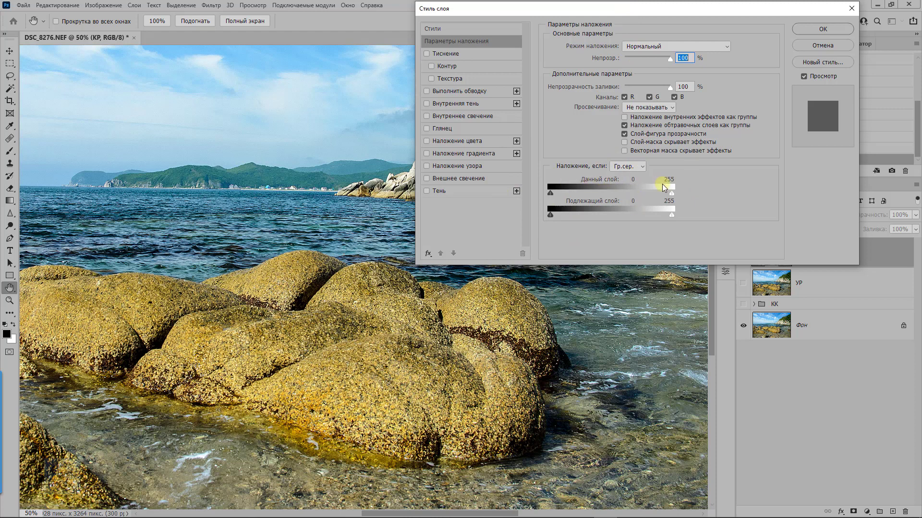
{"action": "left_click_drag", "start_coordinate": [565, 9], "coordinate": [617, 10]}
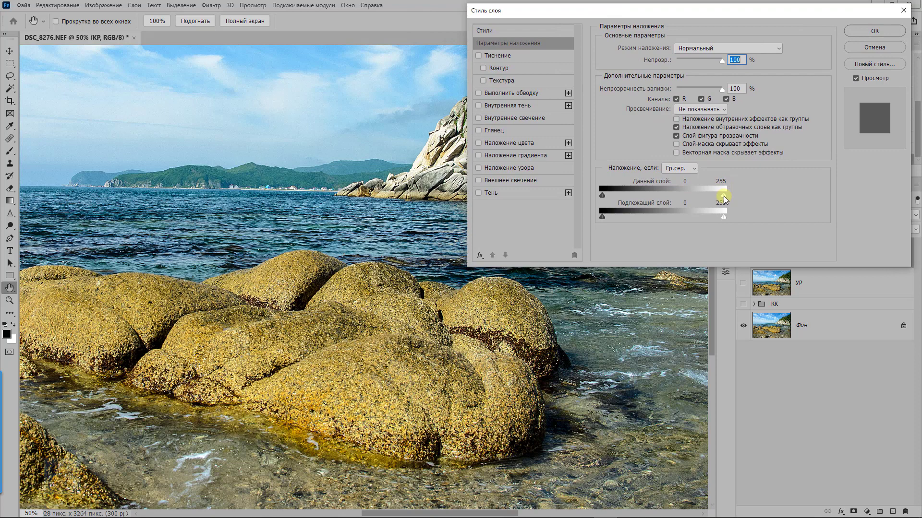
{"action": "left_click_drag", "start_coordinate": [720, 197], "coordinate": [667, 197]}
{"action": "mouse_move", "coordinate": [667, 196]}
{"action": "left_mouse_down"}
{"action": "mouse_move", "coordinate": [648, 193]}
{"action": "mouse_move", "coordinate": [706, 196]}
{"action": "mouse_move", "coordinate": [680, 197]}
{"action": "left_mouse_up"}
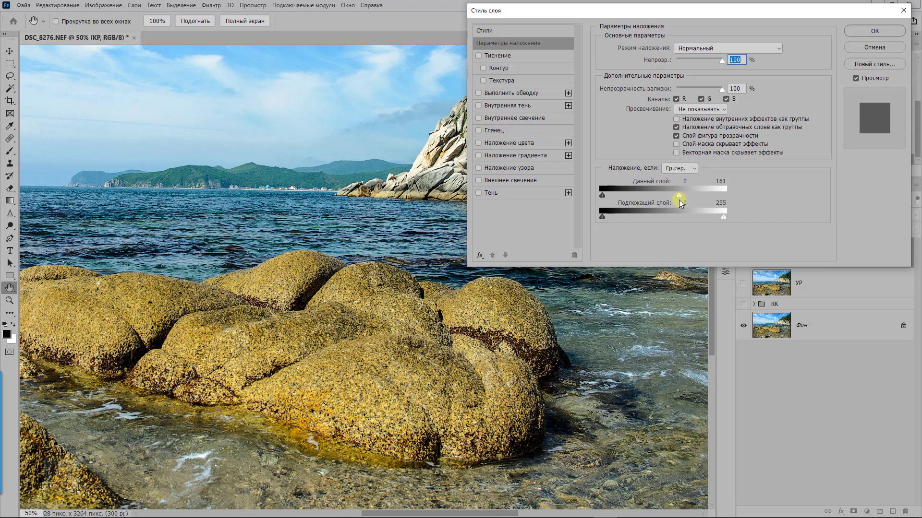
{"action": "key", "text": "alt"}
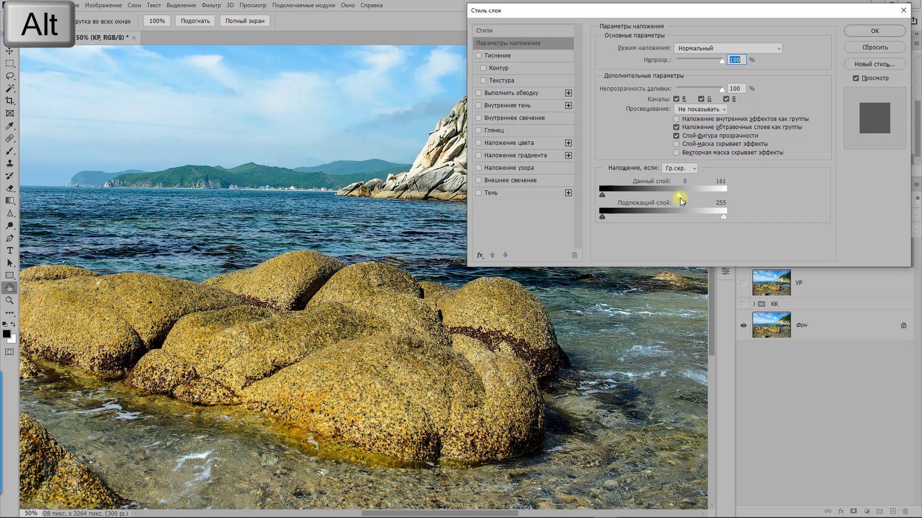
{"action": "left_click_drag", "start_coordinate": [679, 199], "coordinate": [647, 195]}
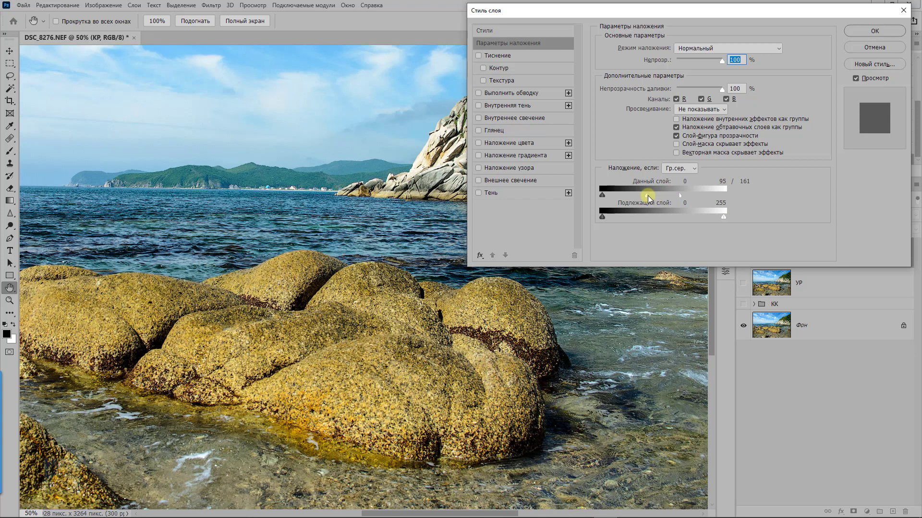
- Compare the image with and without the Blend If preview, then apply the settings
{"action": "left_click", "coordinate": [856, 79]}
{"action": "left_click", "coordinate": [856, 79]}
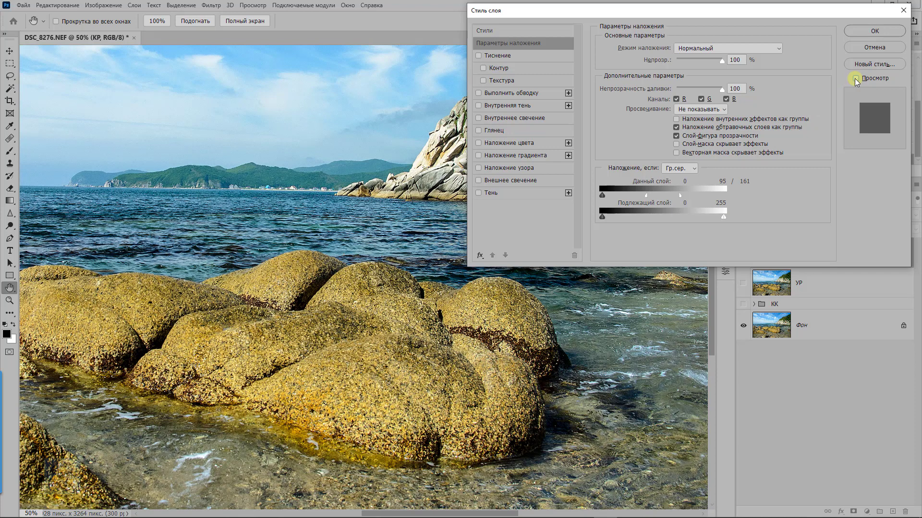
{"action": "left_click", "coordinate": [856, 78]}
{"action": "left_click", "coordinate": [856, 79]}
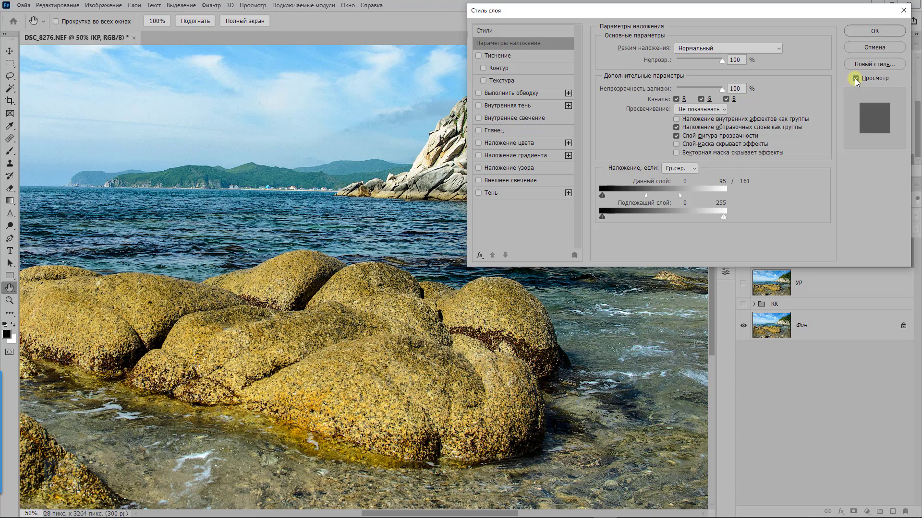
{"action": "left_click", "coordinate": [856, 79]}
{"action": "left_click", "coordinate": [856, 79]}
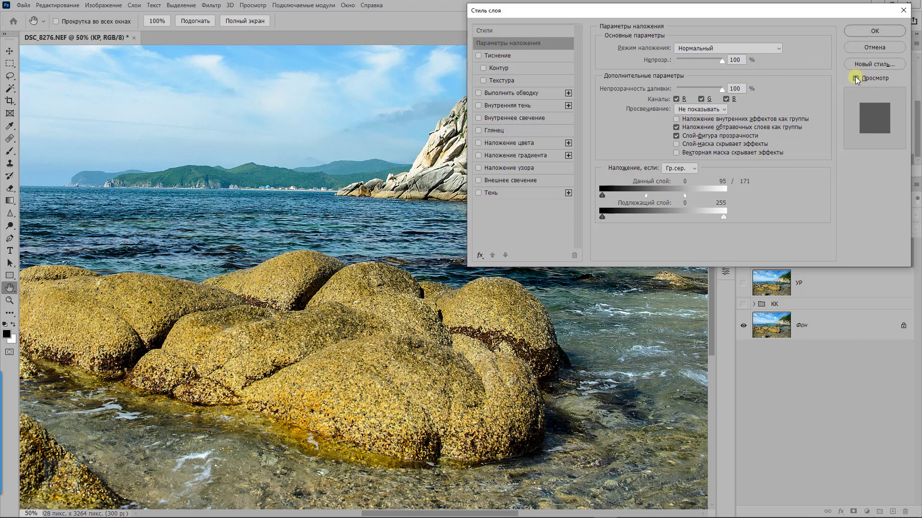
{"action": "left_click", "coordinate": [855, 78]}
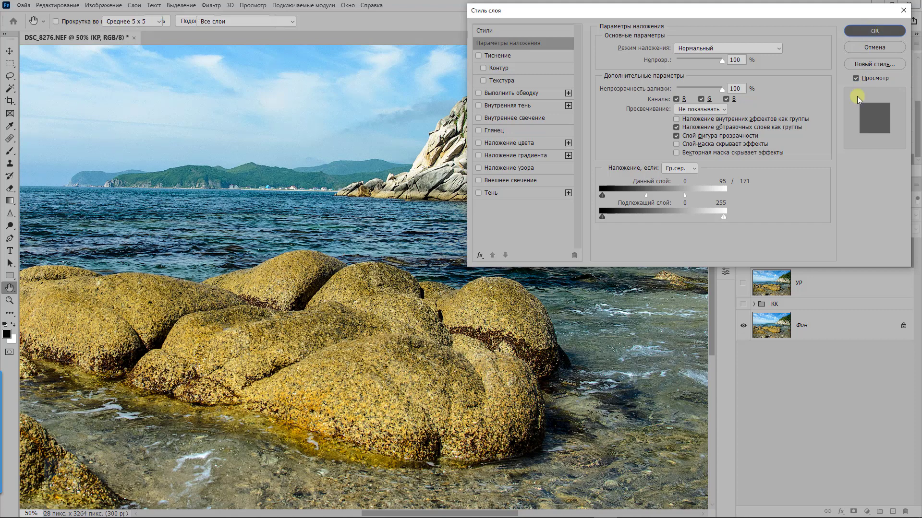
{"action": "key", "text": "Return"}
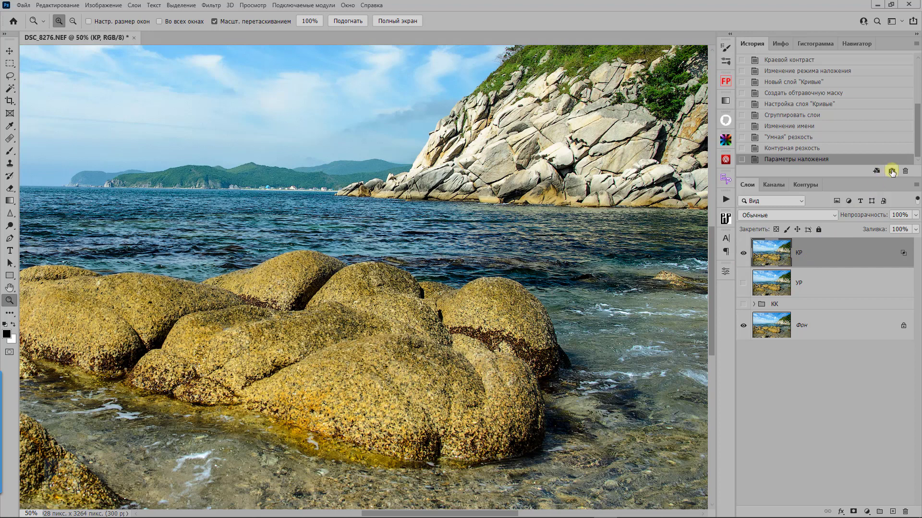
- Rename the first History snapshot to КР
{"action": "left_click_drag", "start_coordinate": [916, 149], "coordinate": [897, 76]}
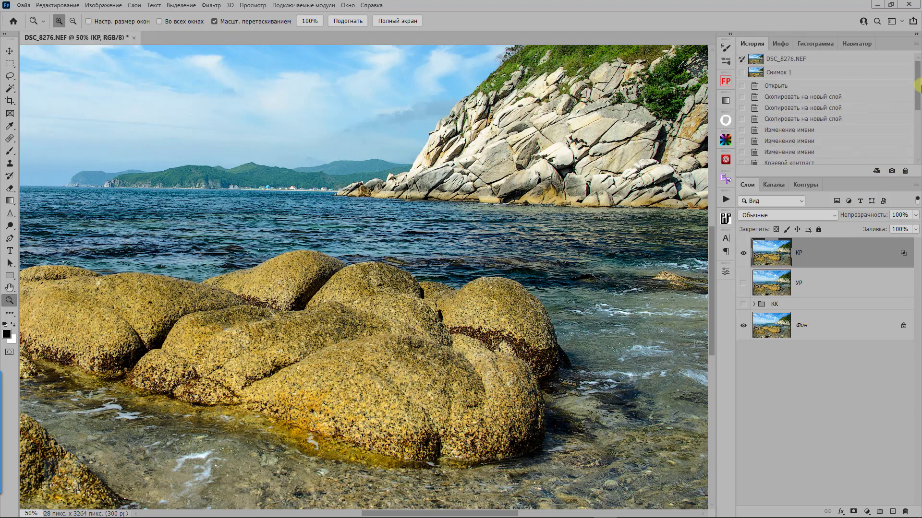
{"action": "double_click", "coordinate": [786, 72]}
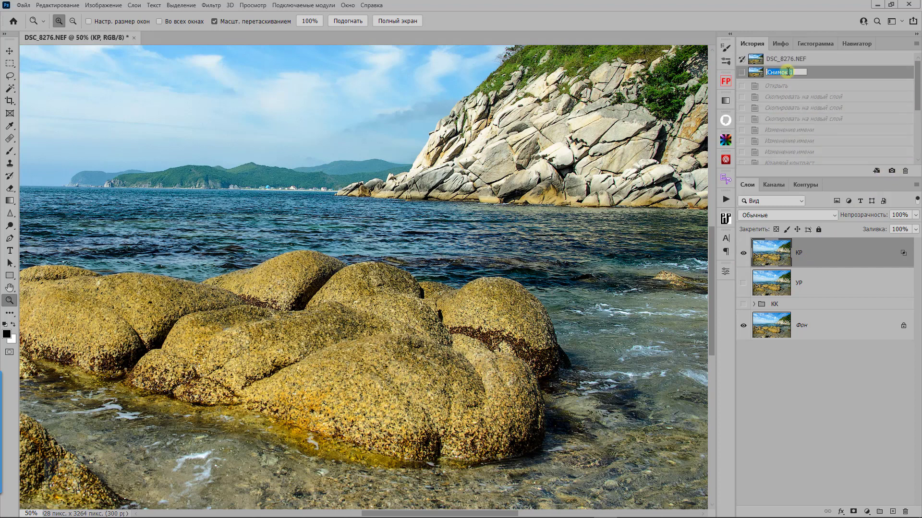
{"action": "type", "text": "КР"}
{"action": "key", "text": "Return"}
- Hide КР, show the УР layer, and save a snapshot named УР
{"action": "left_click", "coordinate": [743, 253]}
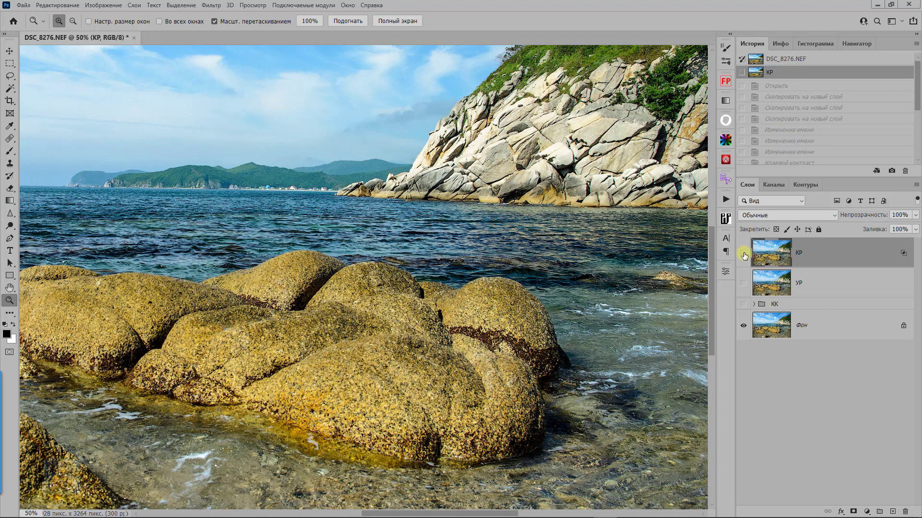
{"action": "left_click", "coordinate": [766, 280]}
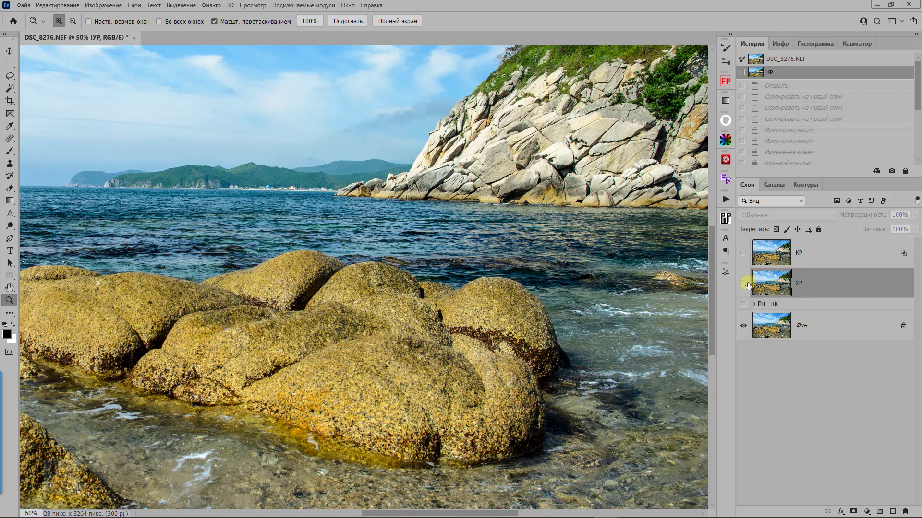
{"action": "left_click", "coordinate": [891, 171]}
{"action": "double_click", "coordinate": [778, 85]}
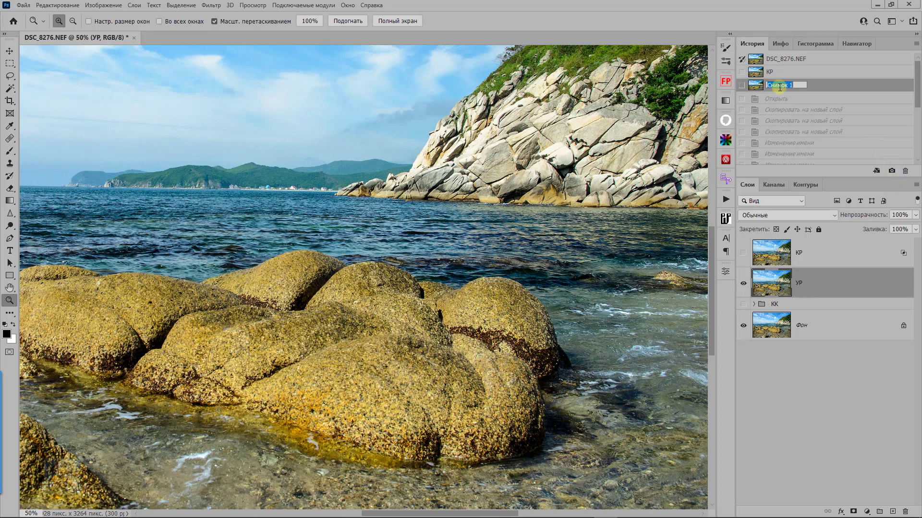
{"action": "type", "text": "УР"}
{"action": "key", "text": "Return"}
- Hide УР, show the КК group, and save a snapshot named КК
{"action": "left_click", "coordinate": [743, 286]}
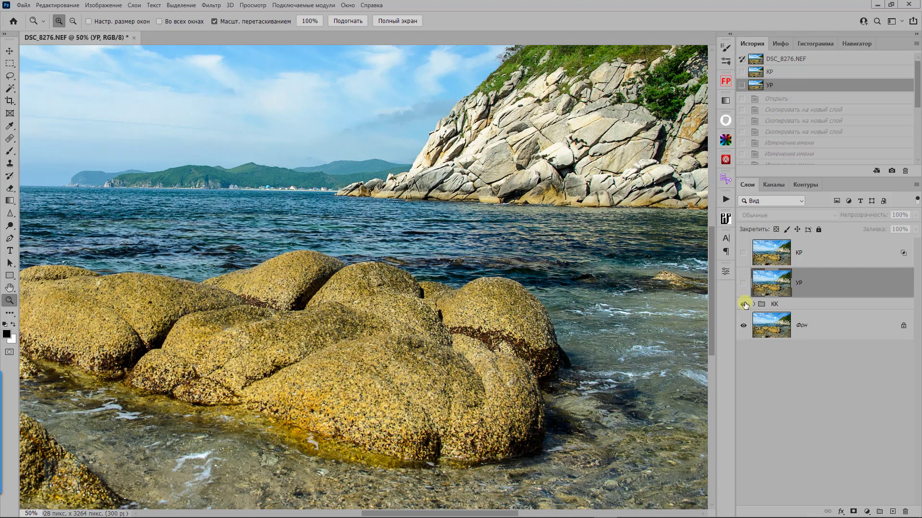
{"action": "left_click", "coordinate": [780, 304]}
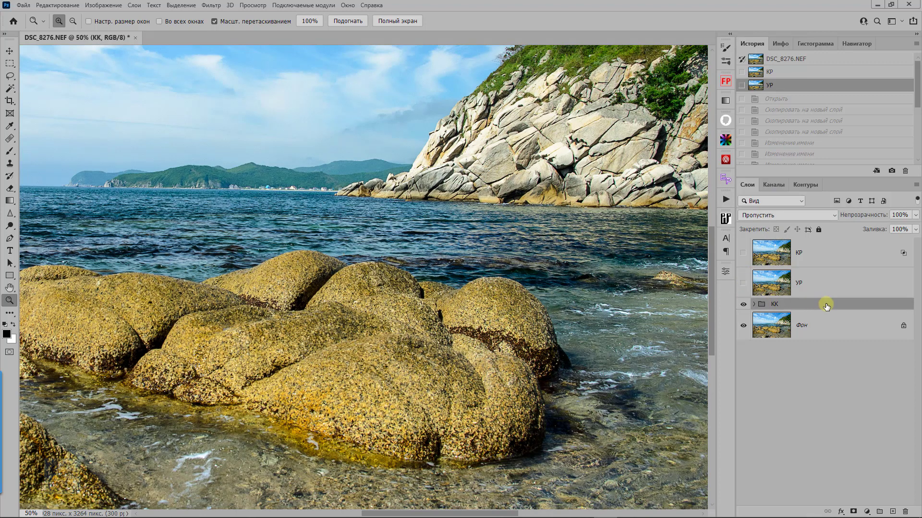
{"action": "left_click", "coordinate": [891, 171]}
{"action": "double_click", "coordinate": [785, 98]}
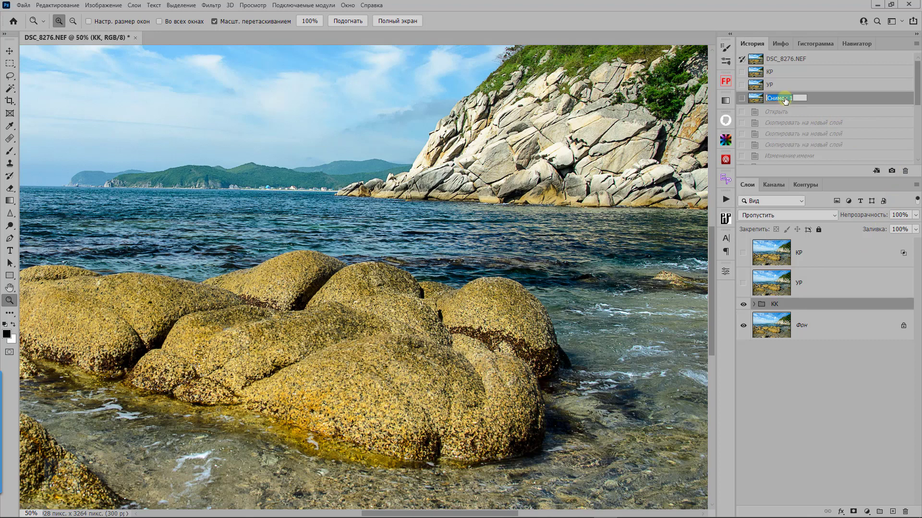
{"action": "type", "text": "КК"}
{"action": "key", "text": "Return"}
- View the sky and hillside at 100% and step through the КР, УР and КК snapshots
{"action": "left_click", "coordinate": [439, 198]}
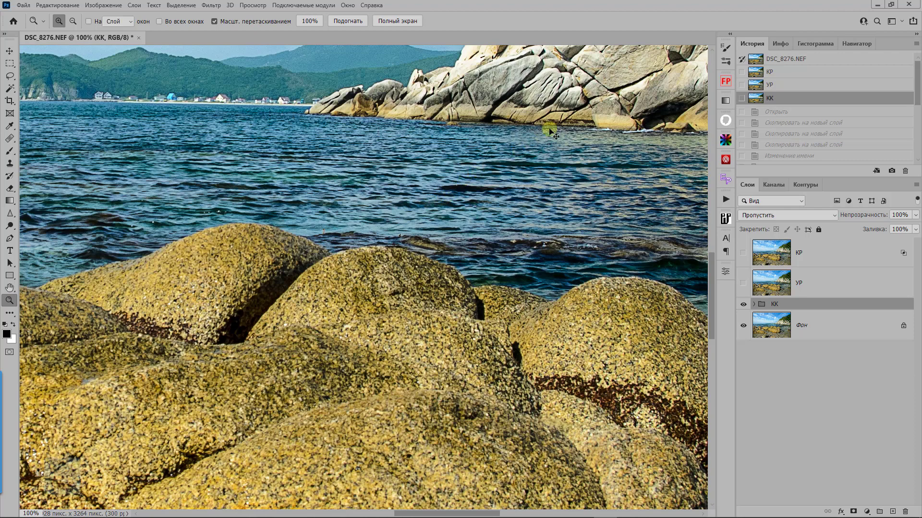
{"action": "key", "text": "v"}
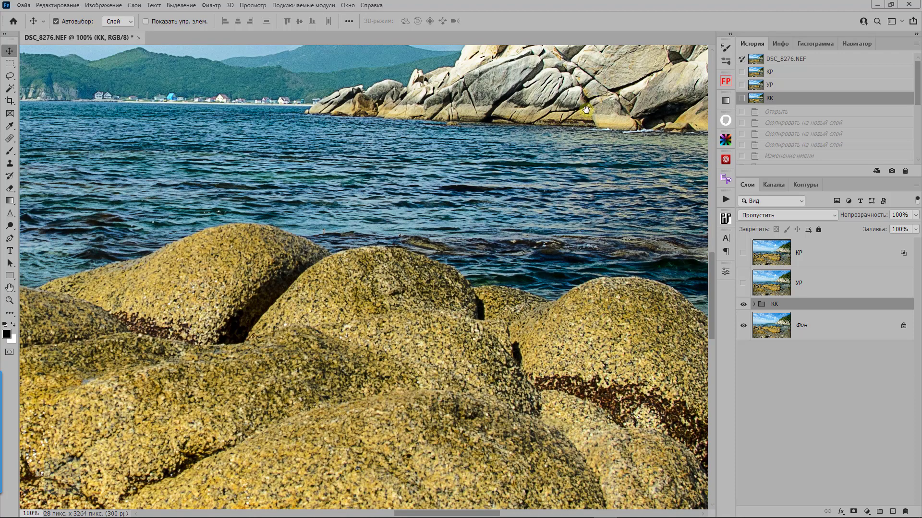
{"action": "mouse_move", "coordinate": [586, 109]}
{"action": "left_mouse_down"}
{"action": "mouse_move", "coordinate": [435, 263]}
{"action": "mouse_move", "coordinate": [431, 356]}
{"action": "left_mouse_up"}
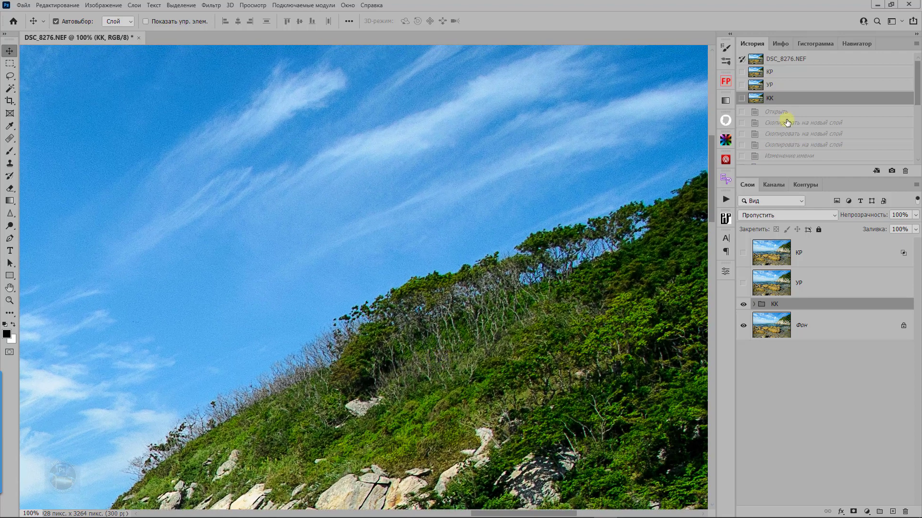
{"action": "left_click", "coordinate": [781, 72]}
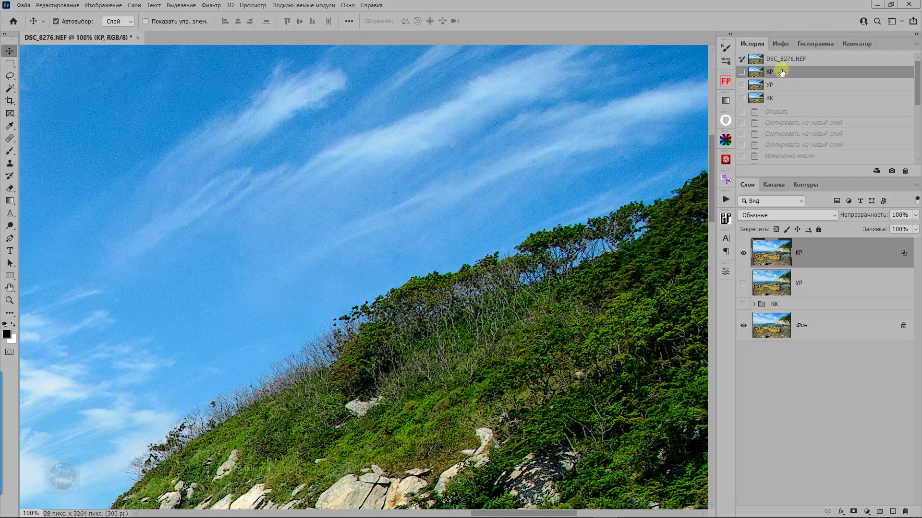
{"action": "left_click", "coordinate": [779, 86]}
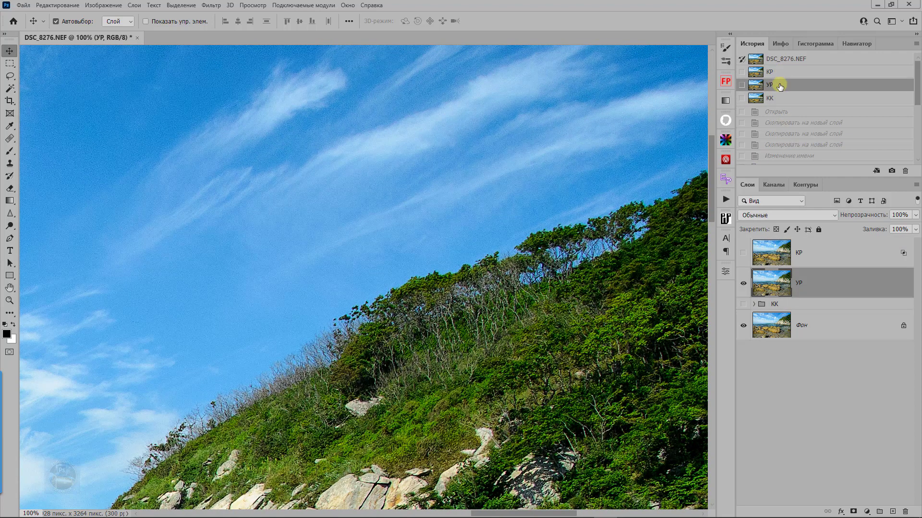
{"action": "left_click", "coordinate": [781, 98]}
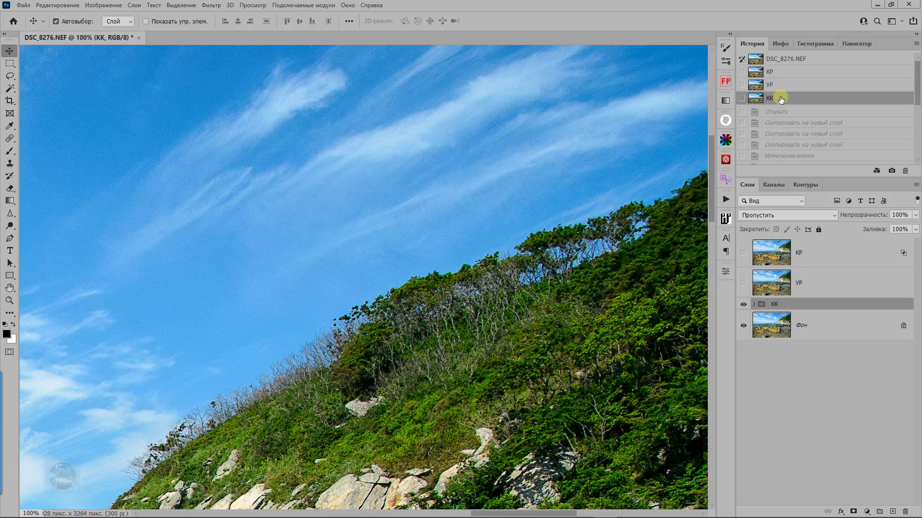
- Switch repeatedly between the КР, УР and КК snapshots, ending on КК
{"action": "left_click", "coordinate": [780, 86]}
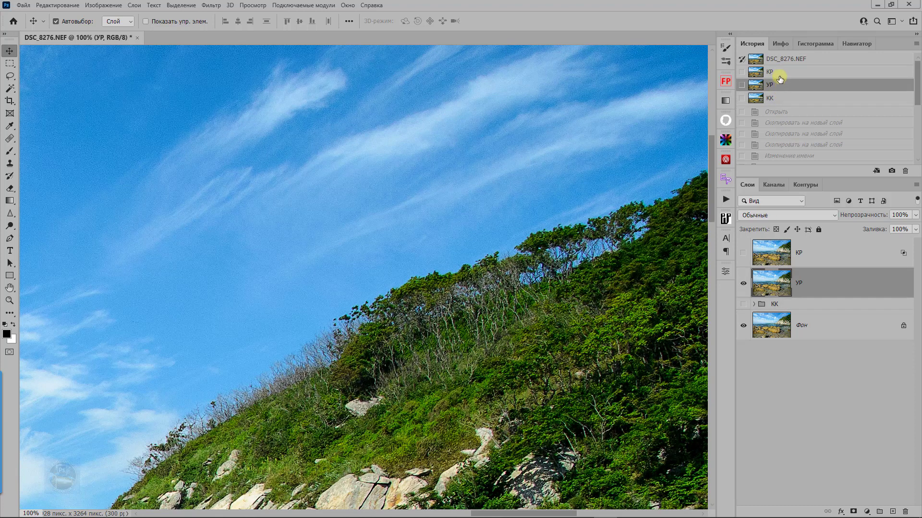
{"action": "left_click", "coordinate": [779, 73]}
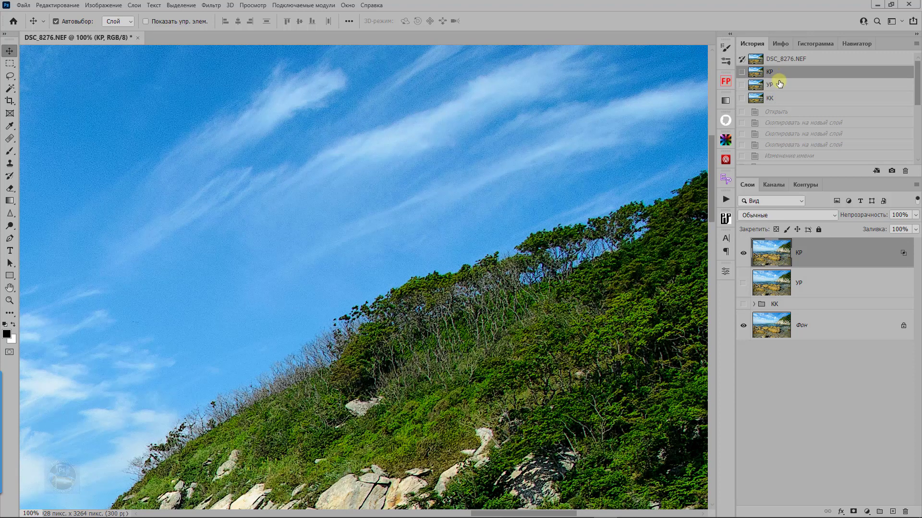
{"action": "left_click", "coordinate": [780, 85]}
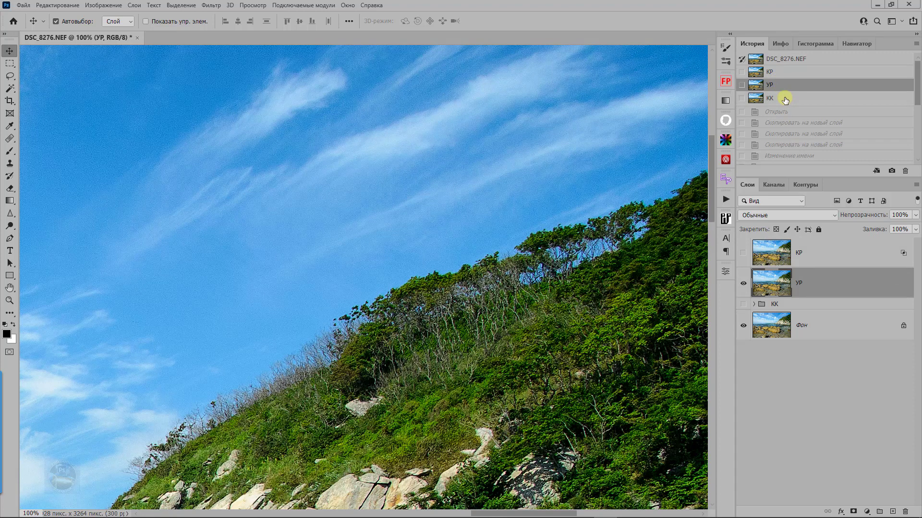
{"action": "left_click", "coordinate": [782, 100]}
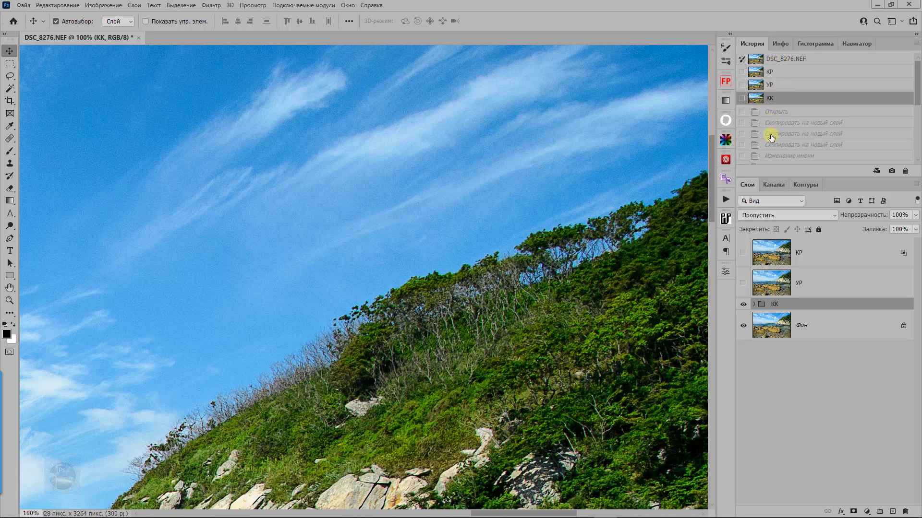
{"action": "left_click", "coordinate": [776, 87]}
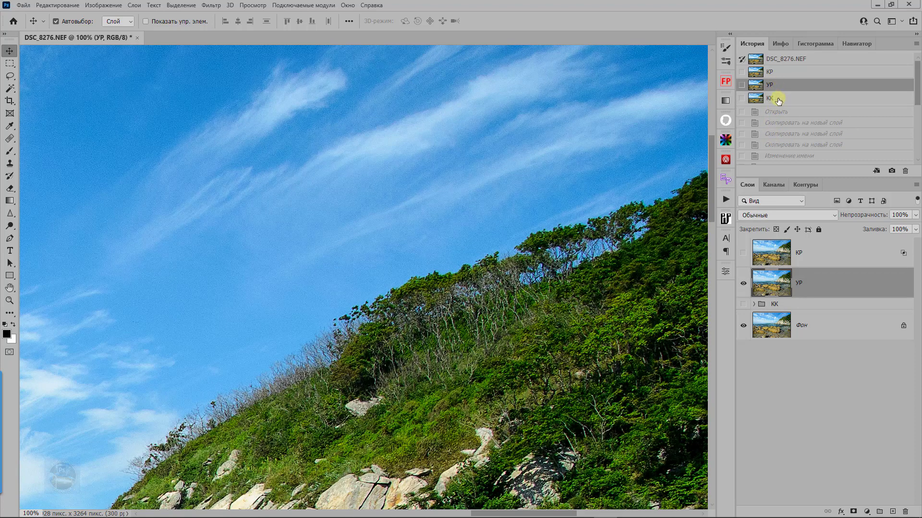
{"action": "left_click", "coordinate": [777, 99]}
- Pan to the cliff rocks and compare the КР, УР and КК snapshots, ending on КК
{"action": "mouse_move", "coordinate": [533, 351]}
{"action": "left_mouse_down"}
{"action": "mouse_move", "coordinate": [475, 82]}
{"action": "mouse_move", "coordinate": [455, 86]}
{"action": "left_mouse_up"}
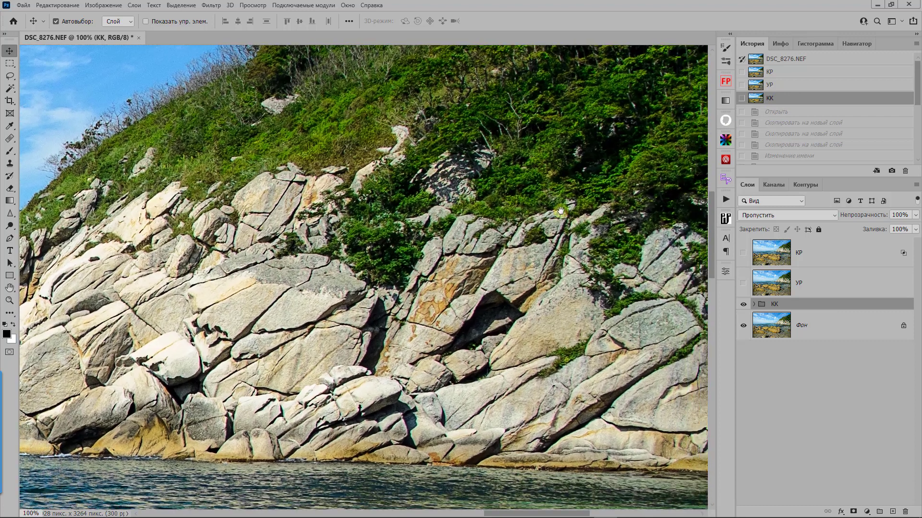
{"action": "mouse_move", "coordinate": [560, 212]}
{"action": "left_mouse_down"}
{"action": "mouse_move", "coordinate": [411, 192]}
{"action": "mouse_move", "coordinate": [460, 224]}
{"action": "left_mouse_up"}
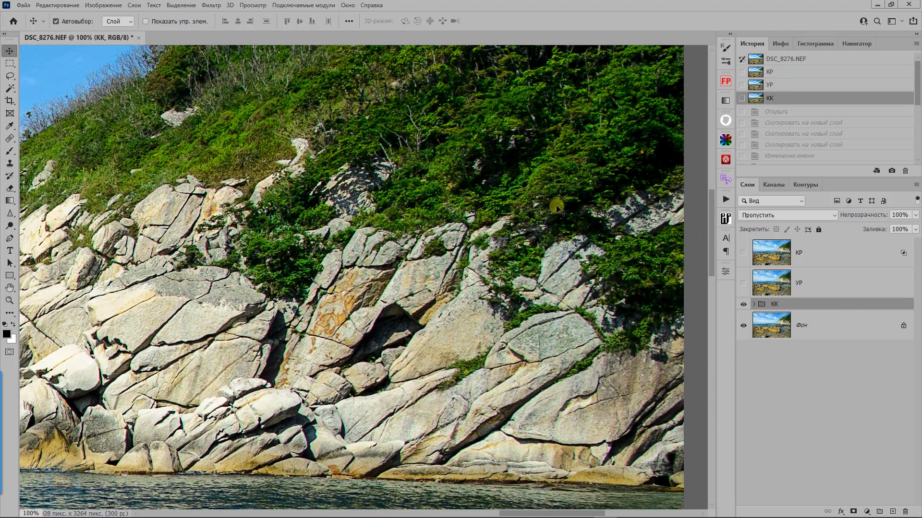
{"action": "left_click", "coordinate": [770, 72]}
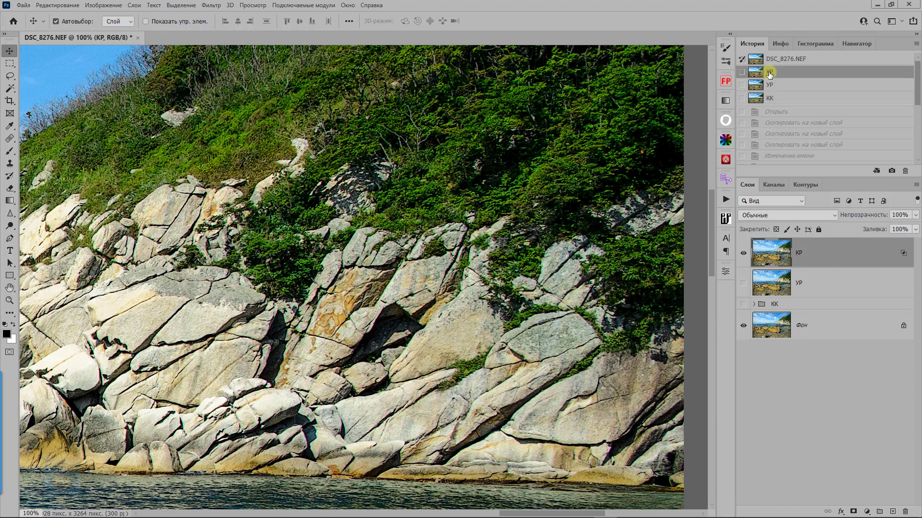
{"action": "left_click", "coordinate": [774, 86]}
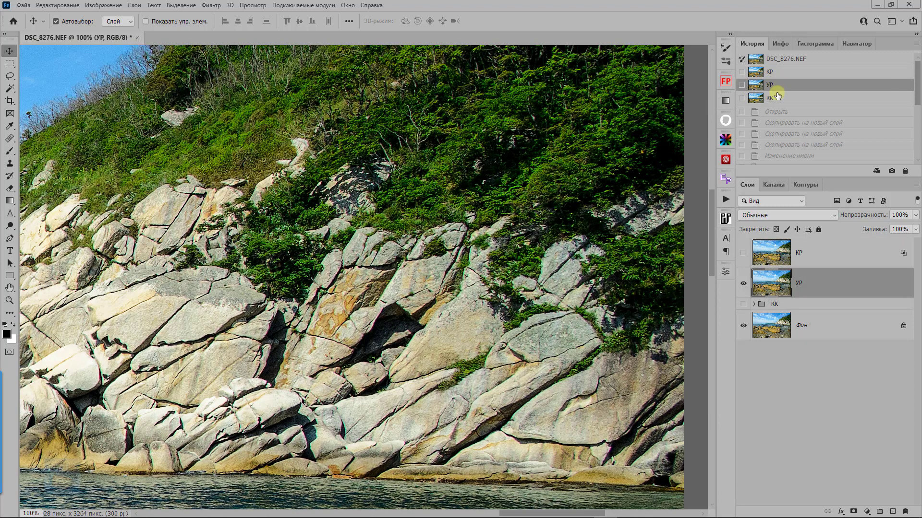
{"action": "left_click", "coordinate": [778, 101]}
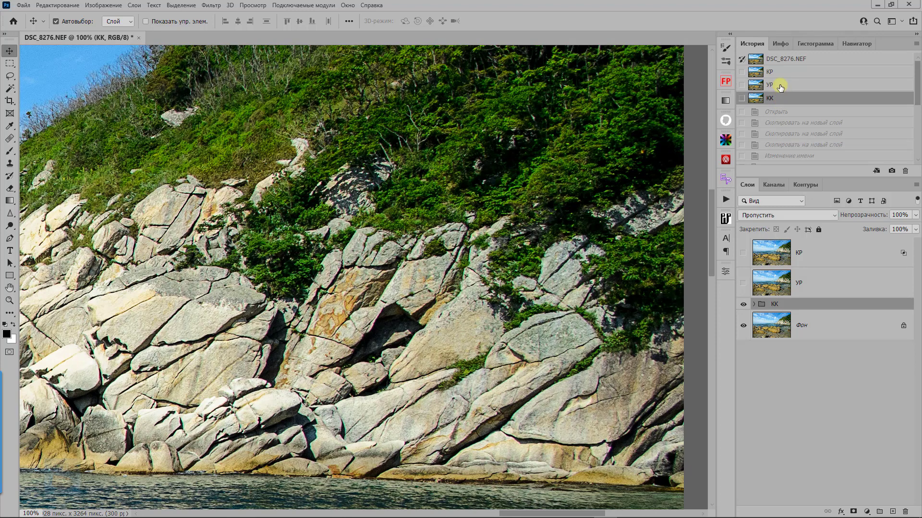
{"action": "left_click", "coordinate": [780, 86]}
{"action": "left_click", "coordinate": [780, 98]}
- Fit the whole seascape on screen with Ctrl+0
{"action": "key", "text": "ctrl+0"}
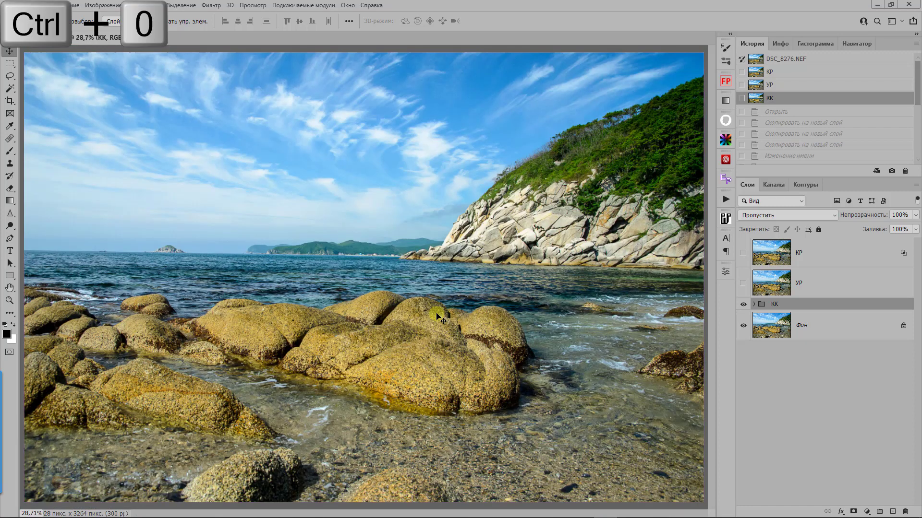